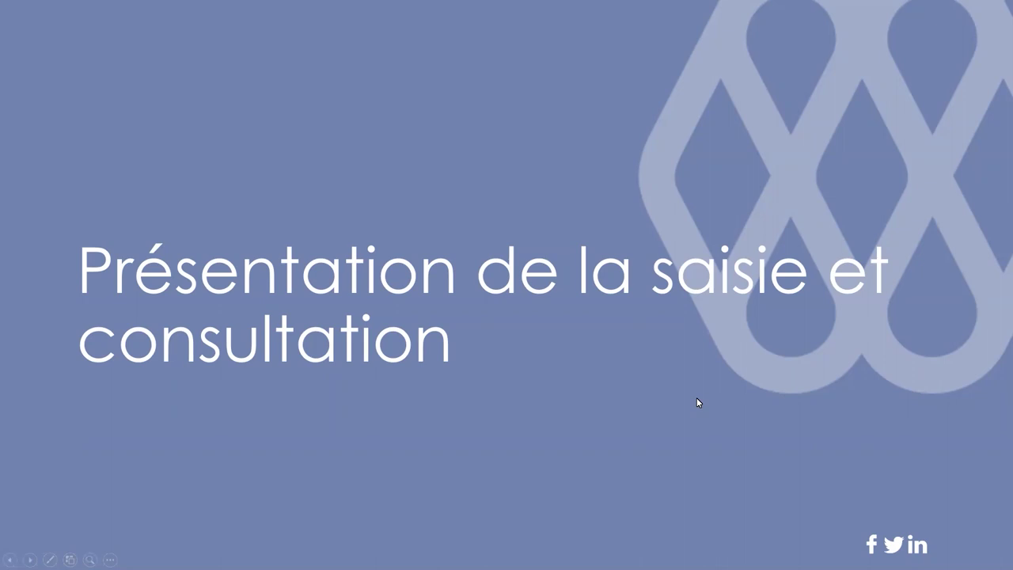
- Leave the slideshow for the desktop and log in to ISACOMPTA with the account password
left_click(697, 401)
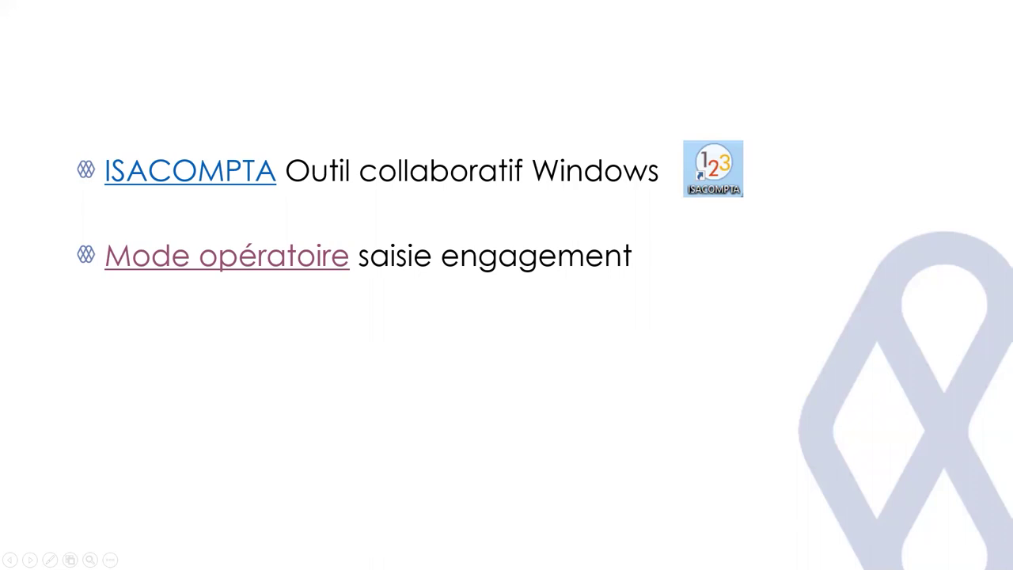
key("super+d")
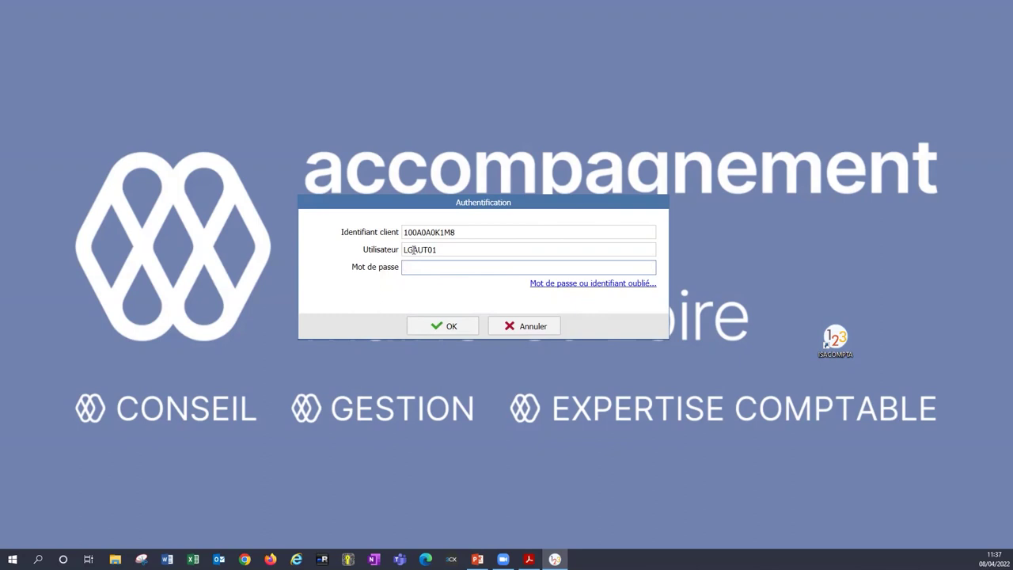
type("*********")
key("Return")
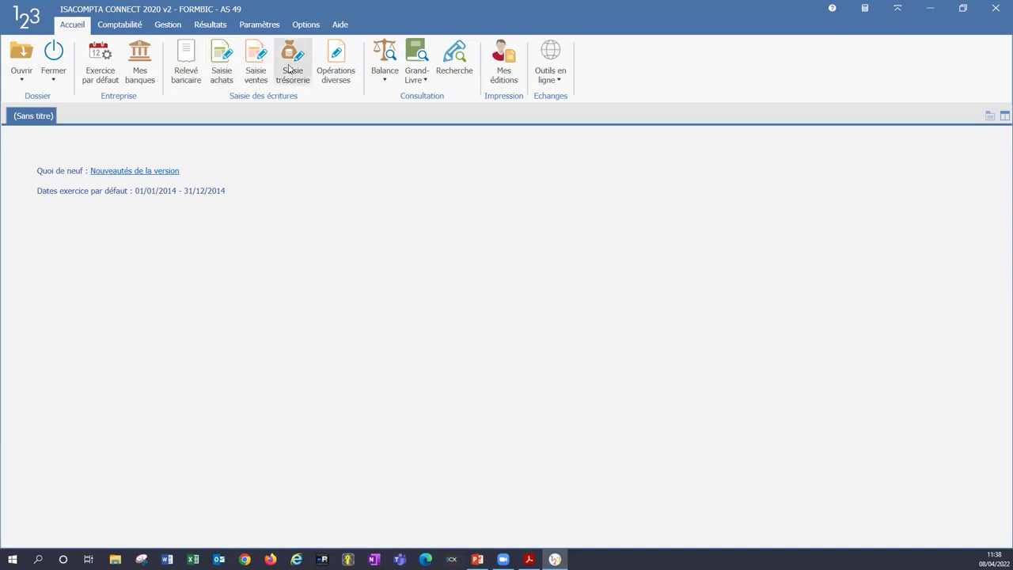
- Open the purchase entry screen and choose the AC journal (JOURNAL DES ACHATS) for the new document line
left_click(222, 67)
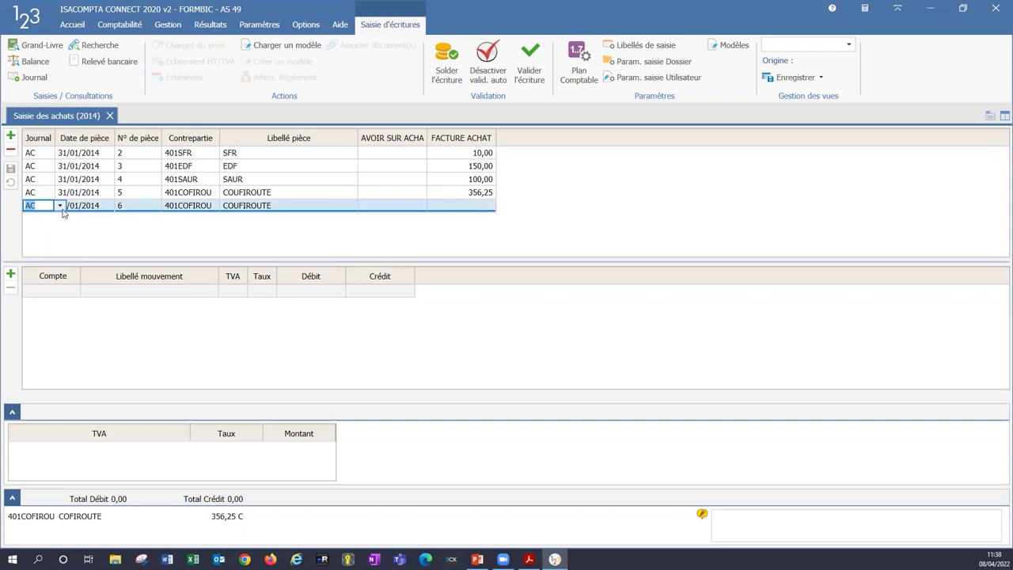
left_click(60, 205)
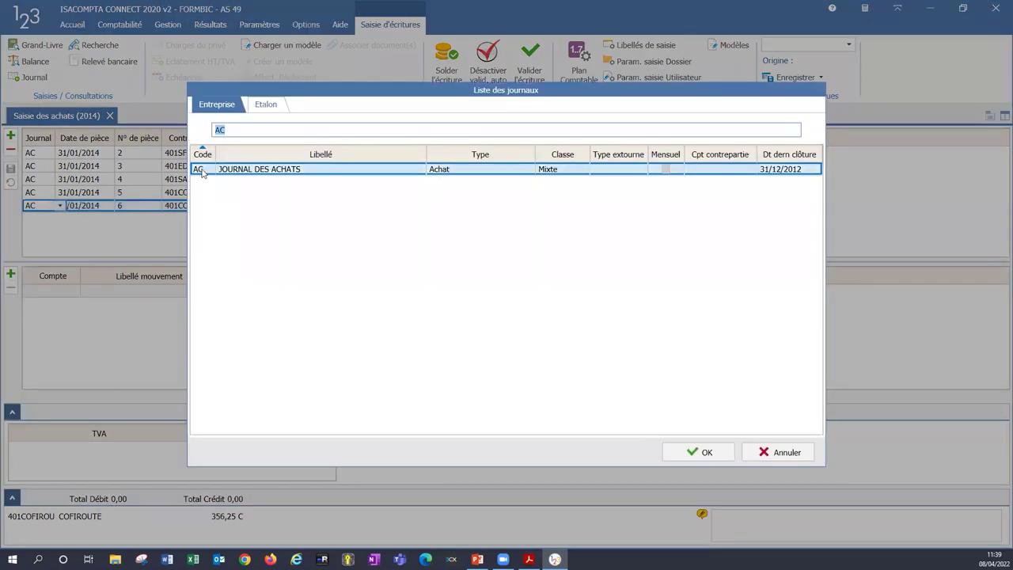
double_click(202, 169)
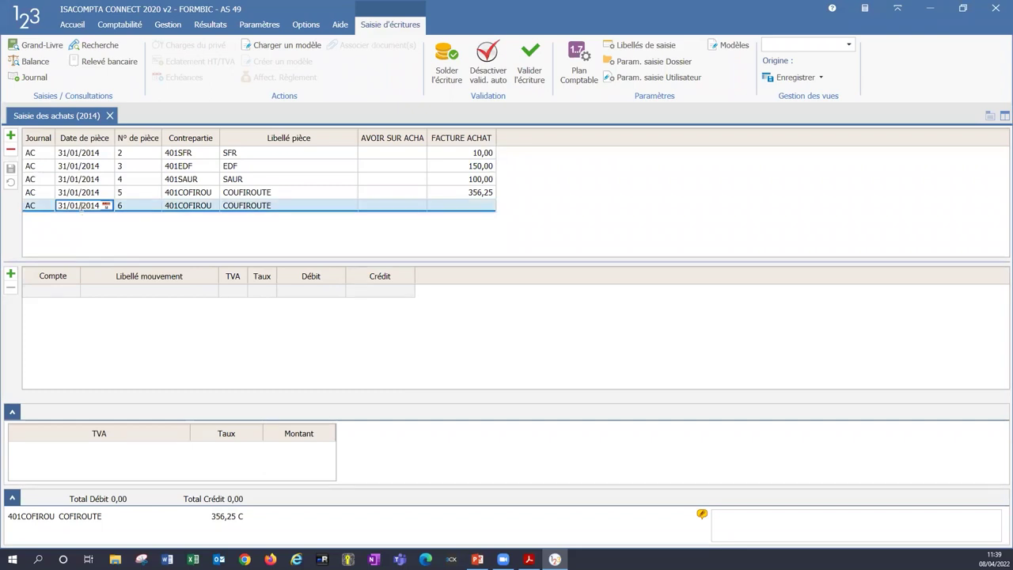
- Set the counterpart account of purchase document 6 to supplier 401SFR
key("Tab")
type("40")
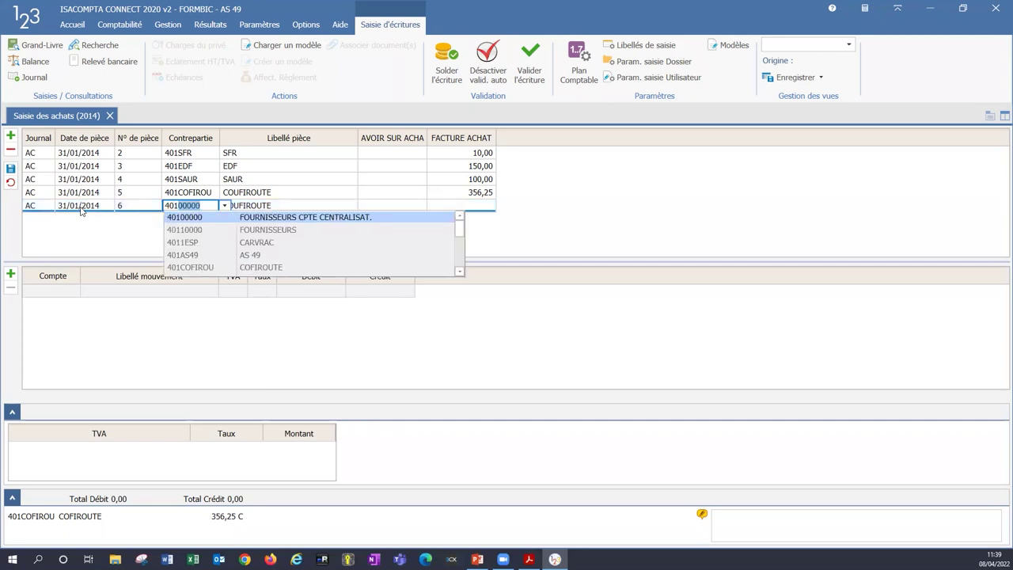
key("Down")
key("Down")
key("Down")
key("Down")
key("Down")
key("Tab")
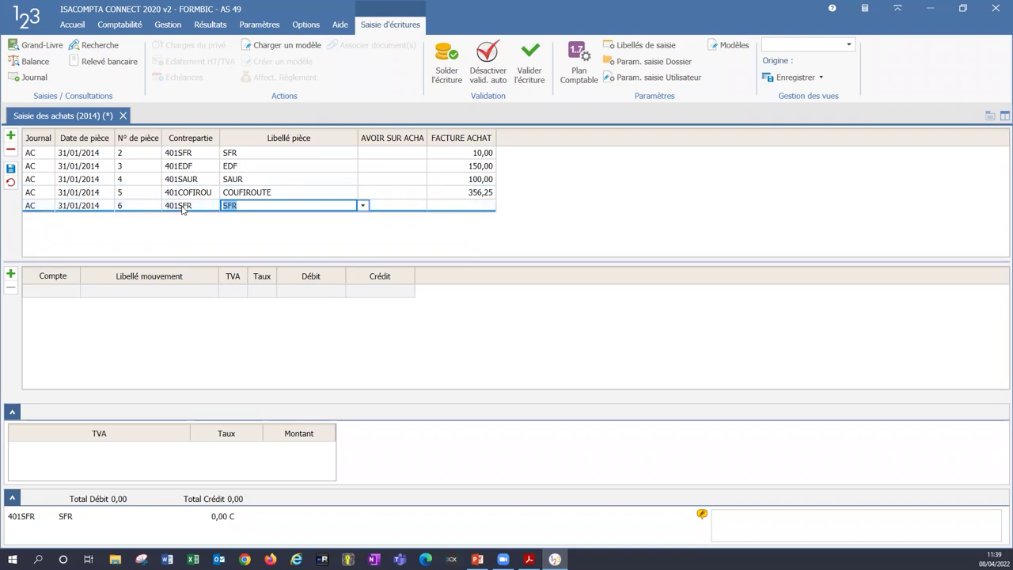
- Keep SFR as the document label and set the purchase invoice amount to 100,00
key("Tab")
key("Tab")
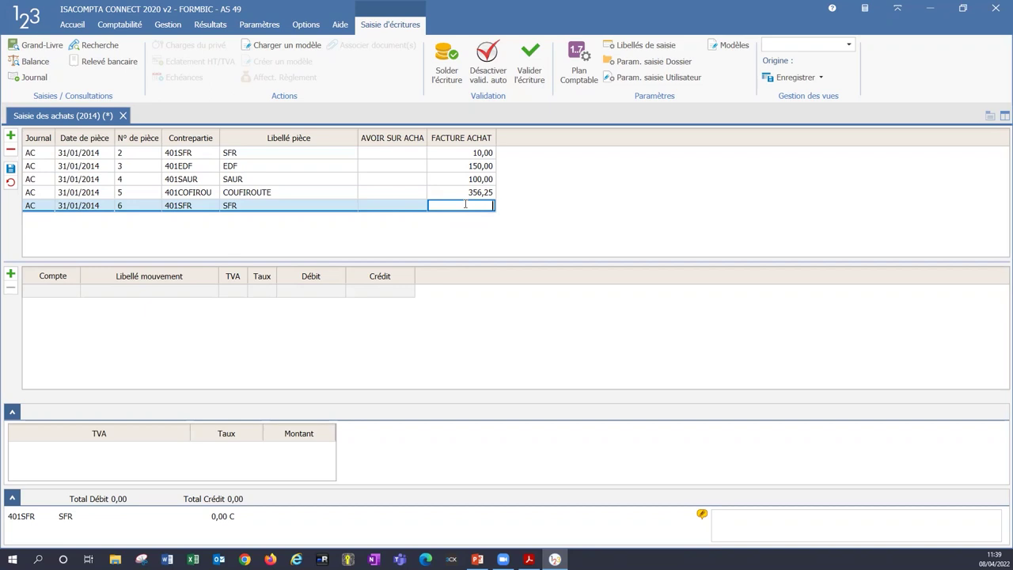
type("100")
key("Return")
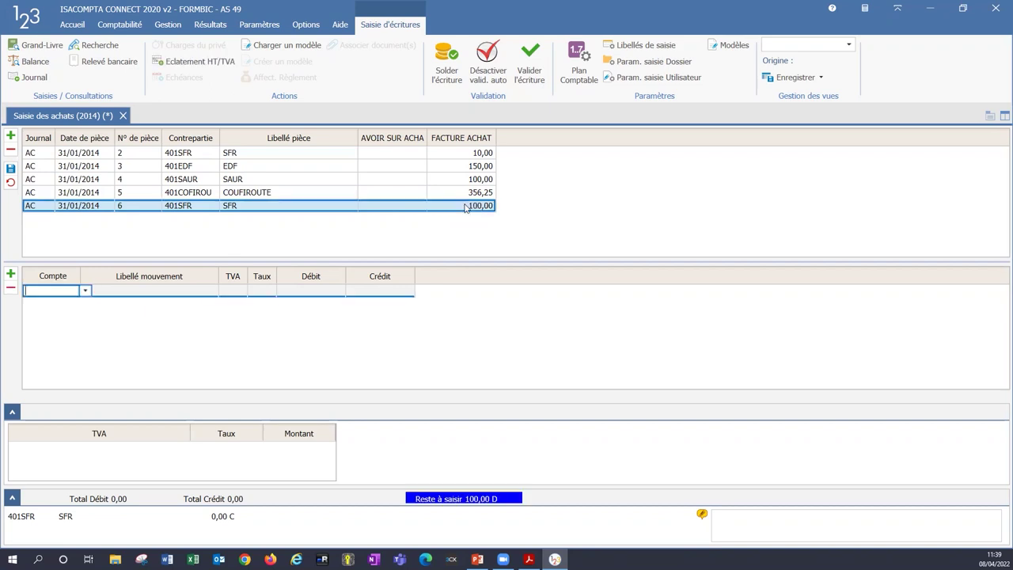
- Assign account 62630000 TELEPHONE PORTABLE to the first movement line, finding it by the text TELEP instead of 626
type("626")
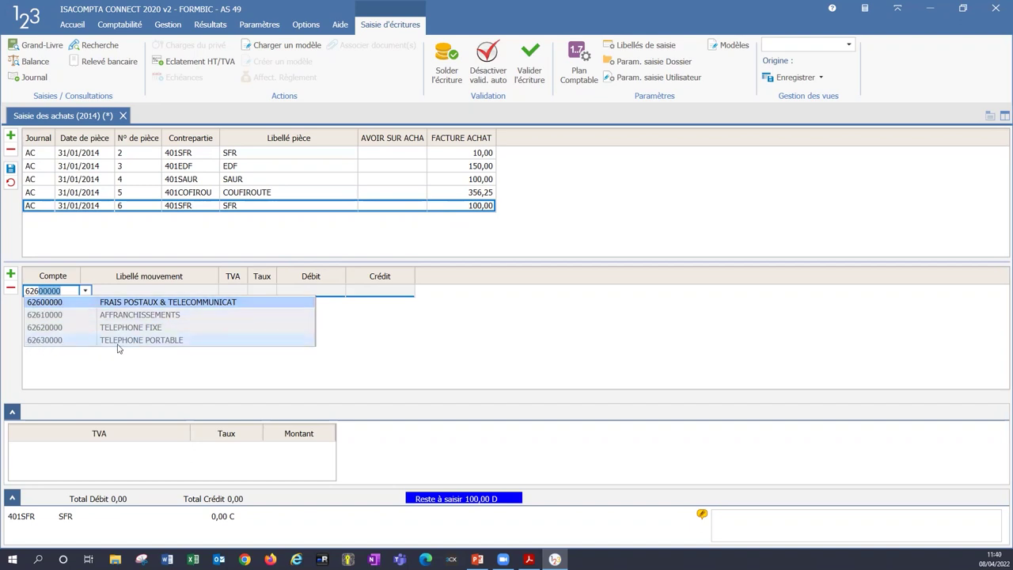
key("BackSpace")
key("BackSpace")
key("BackSpace")
key("BackSpace")
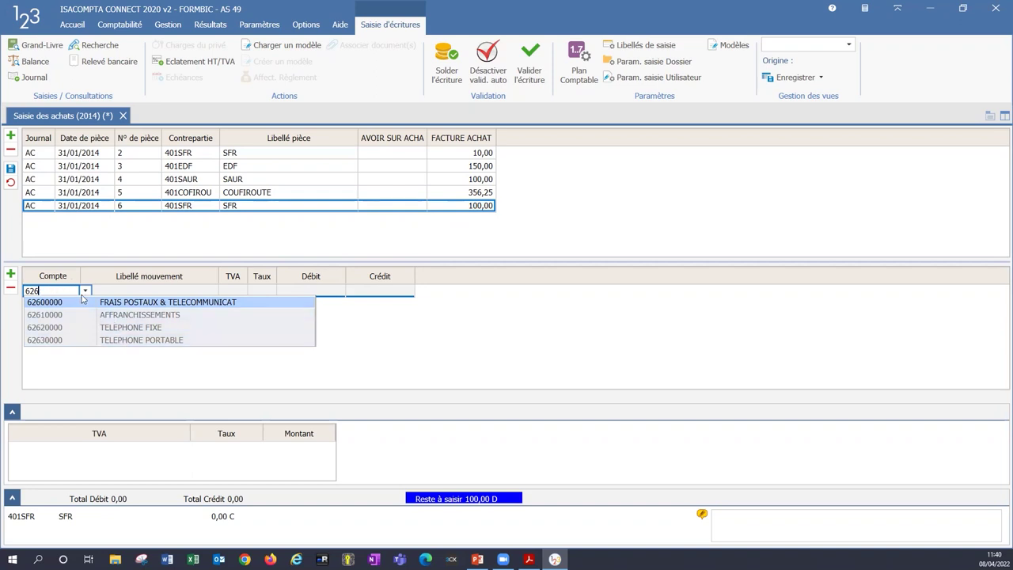
type("TELEP")
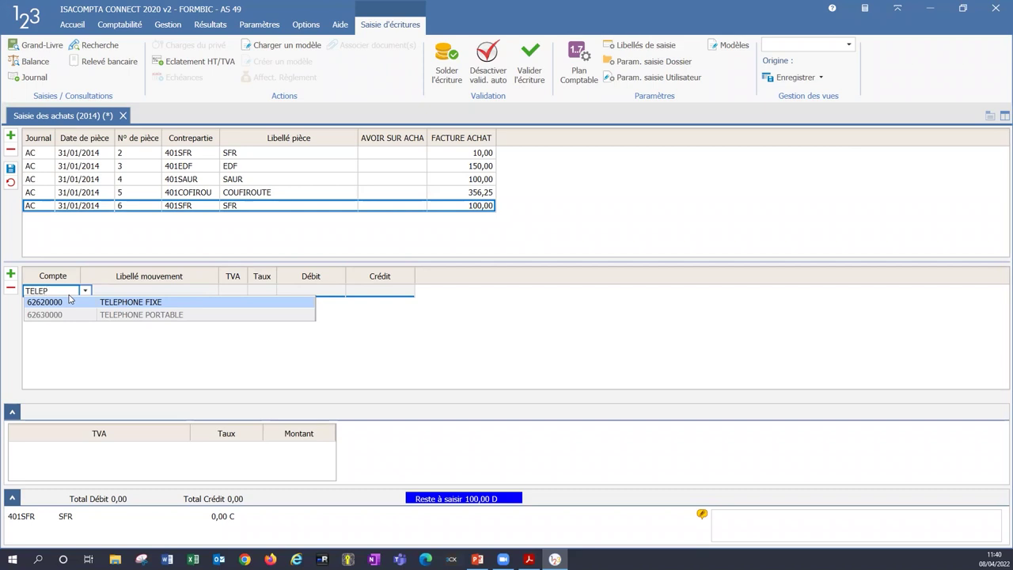
left_click(126, 316)
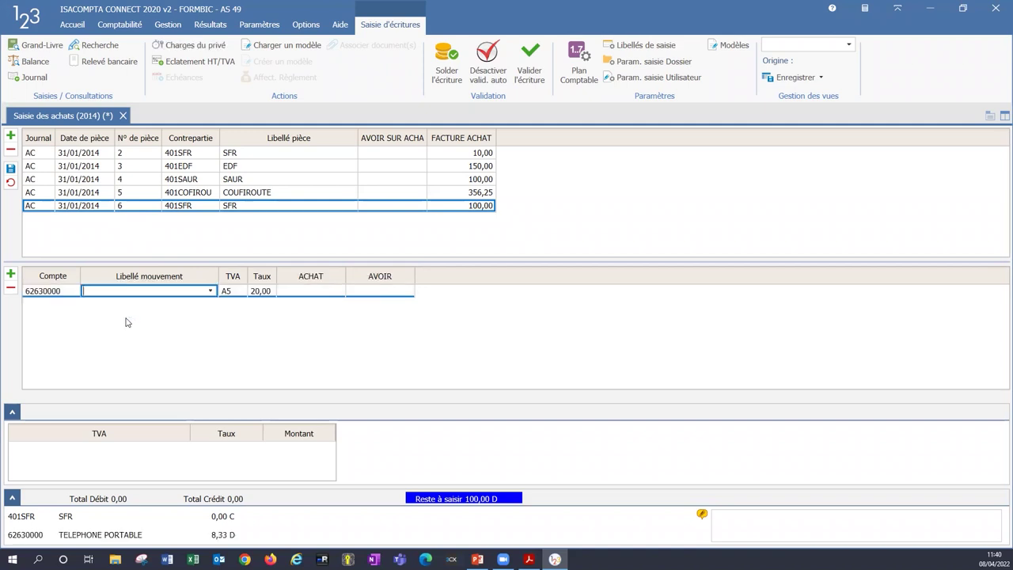
- Label the movement PORTABLE JANVIER and keep VAT code A5 after consulting the list of VAT codes
type("PORTABLE JANVIER")
key("Tab")
left_click(241, 292)
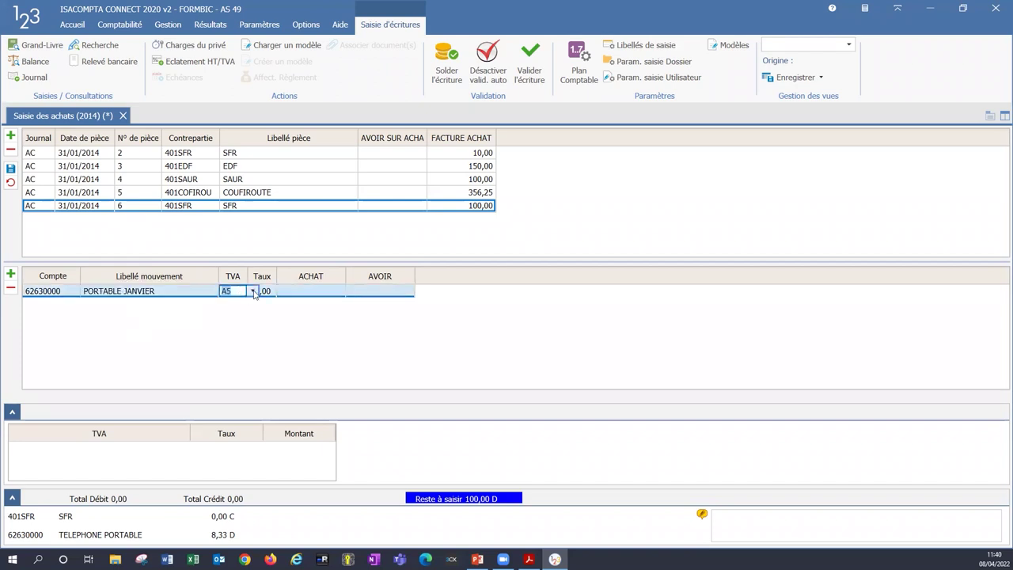
left_click(254, 293)
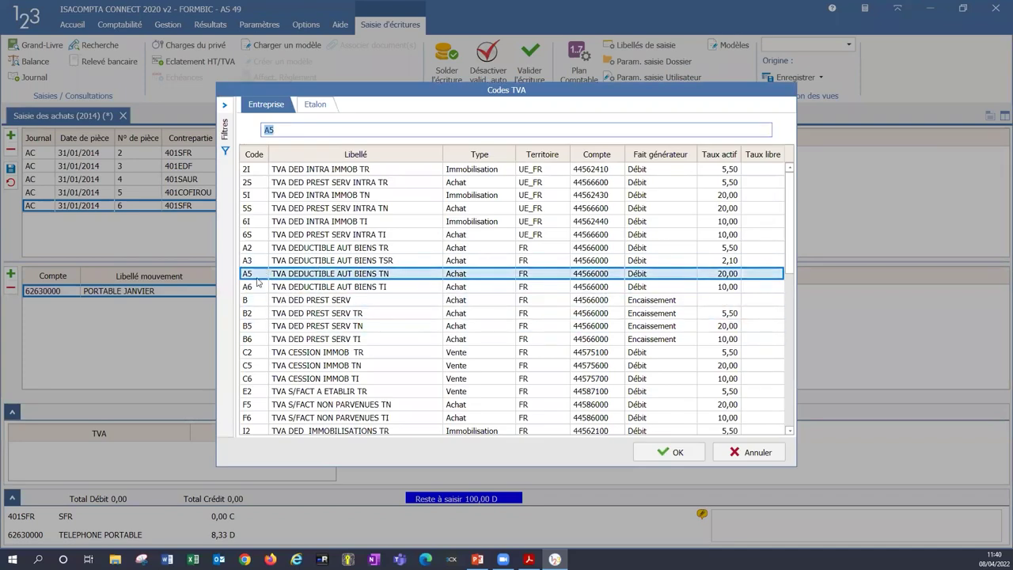
left_click(668, 452)
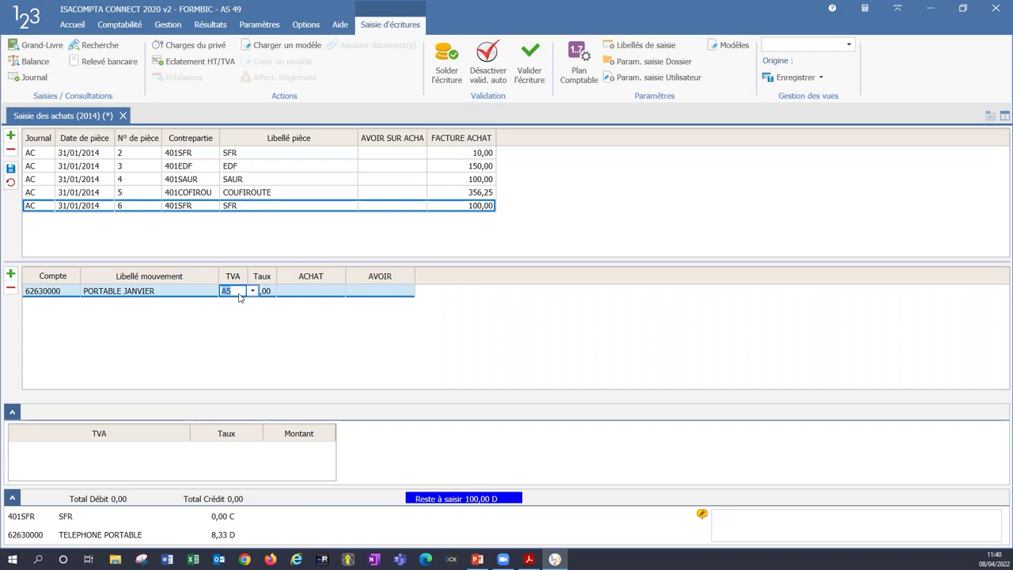
left_click(252, 292)
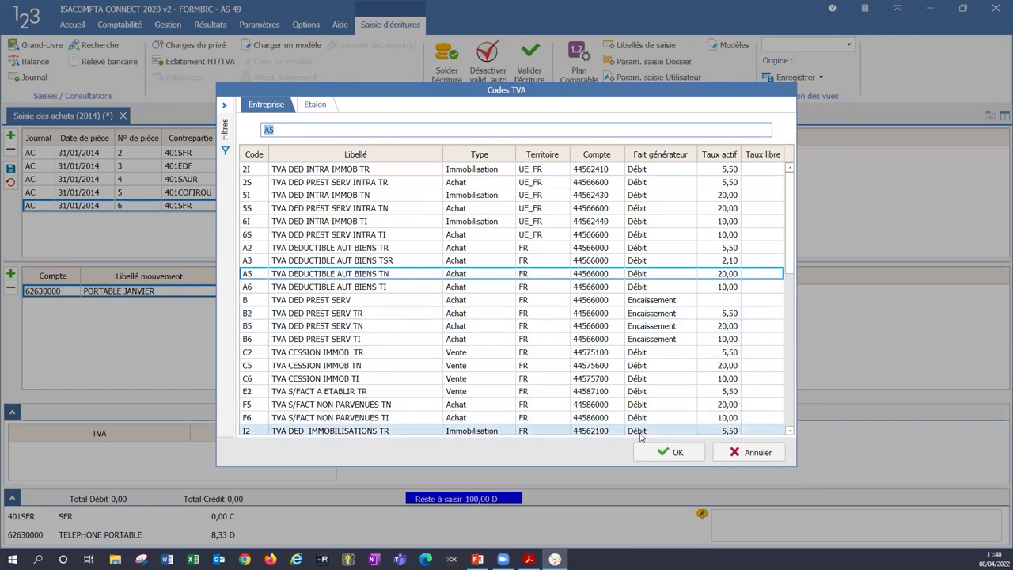
left_click(757, 453)
- Have the net purchase amount of 83,33 calculated on the PORTABLE JANVIER line and check it against the VAT amount
left_click(299, 293)
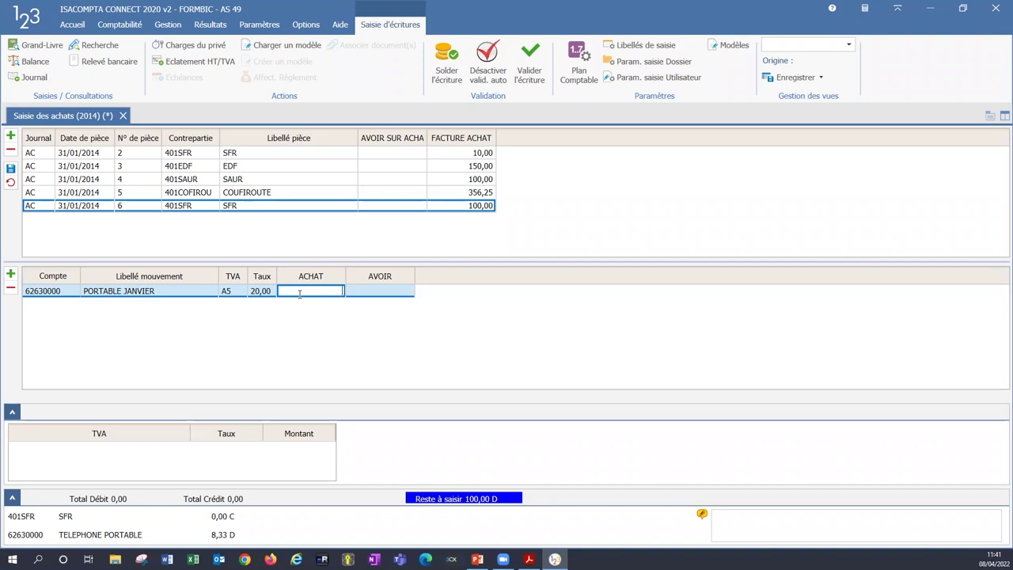
double_click(300, 292)
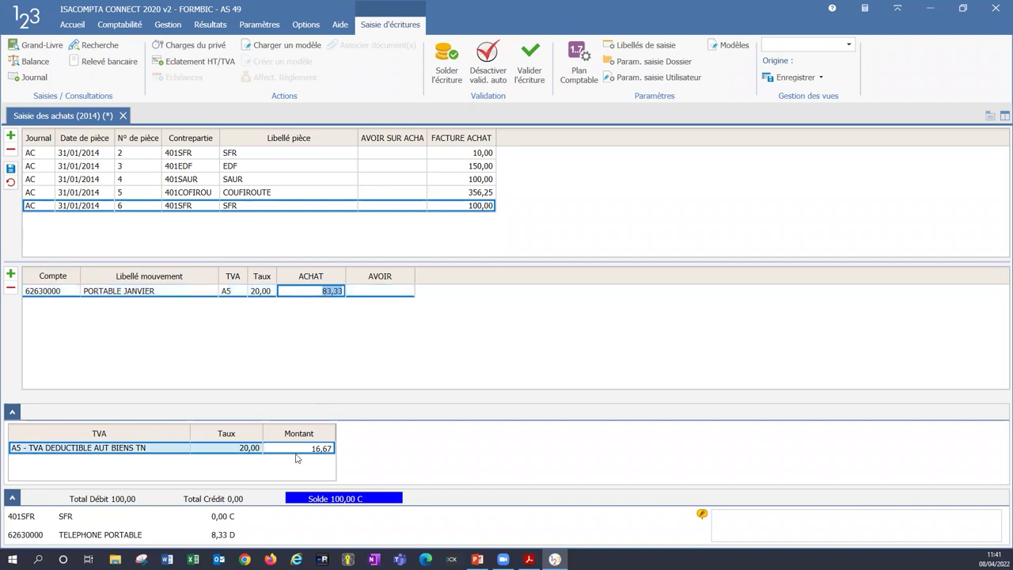
left_click(297, 448)
left_click(326, 290)
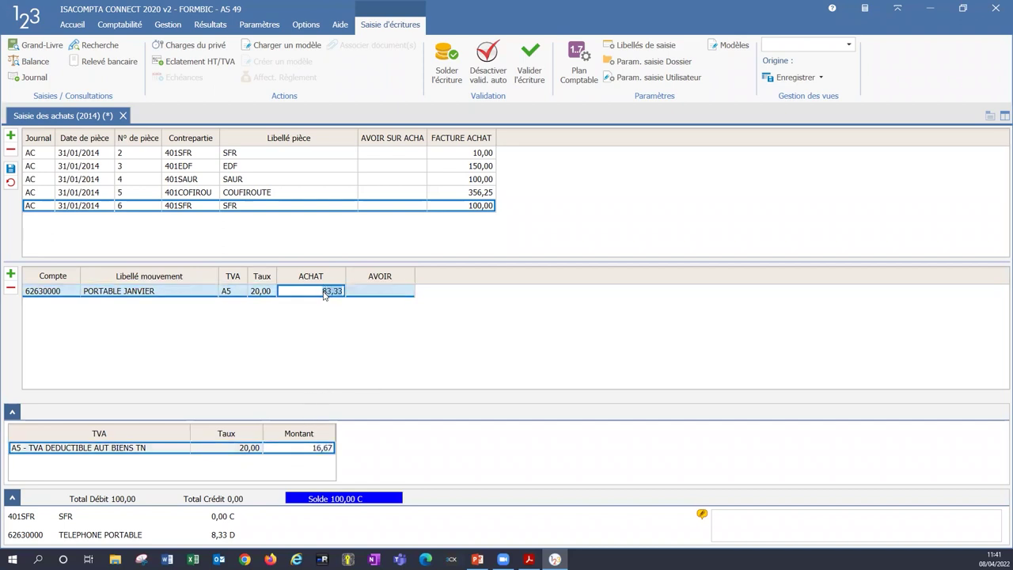
left_click(335, 291)
left_click(304, 448)
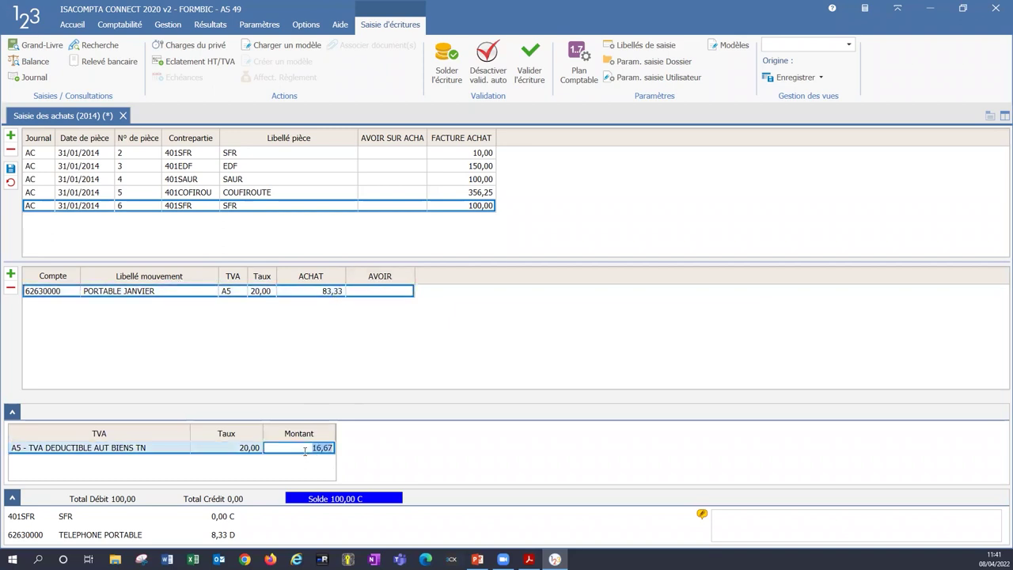
left_click(333, 291)
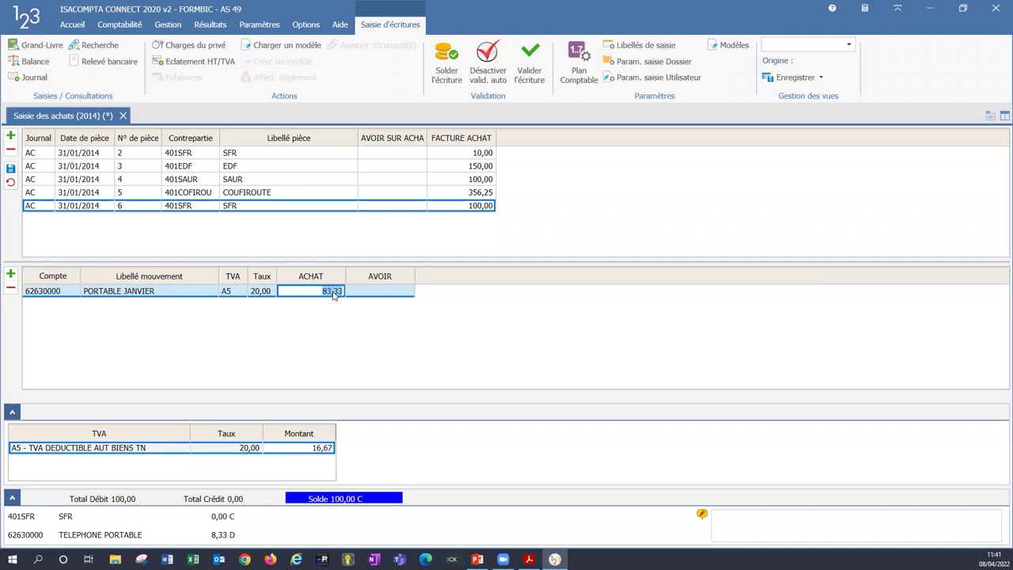
- Balance and validate the SFR purchase entry, and close the purchase entry screen
key("Return")
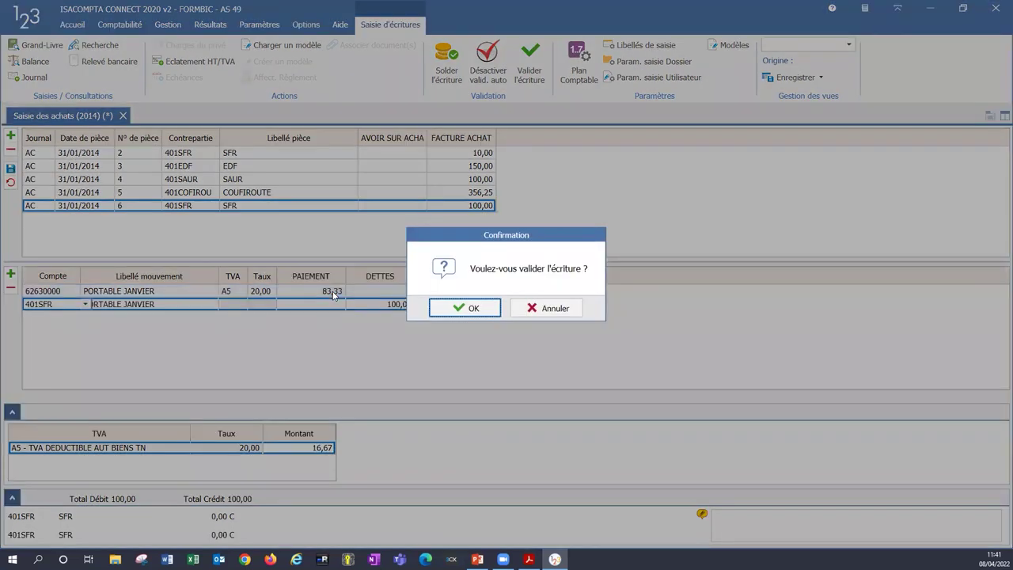
left_click(453, 308)
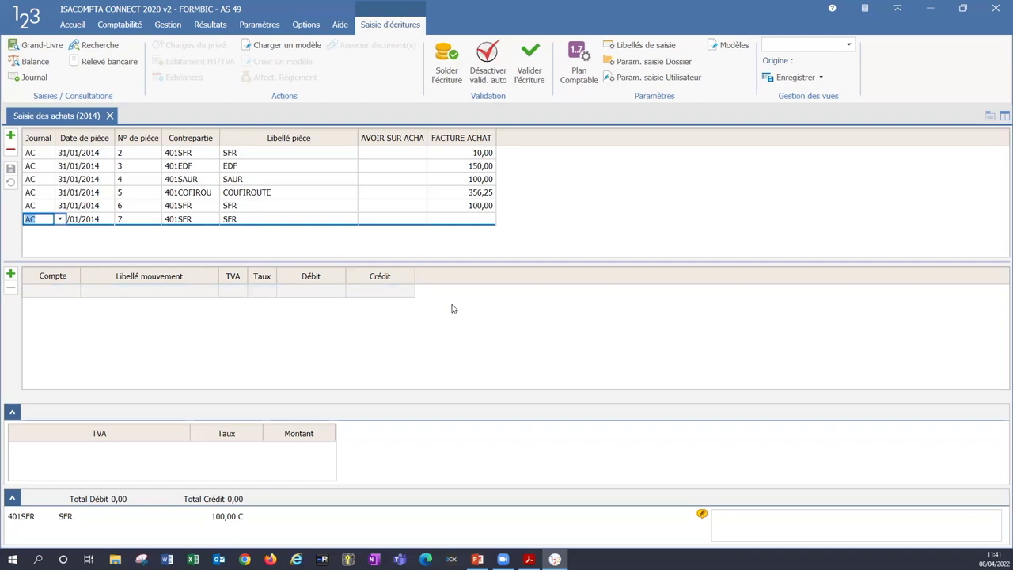
left_click(110, 115)
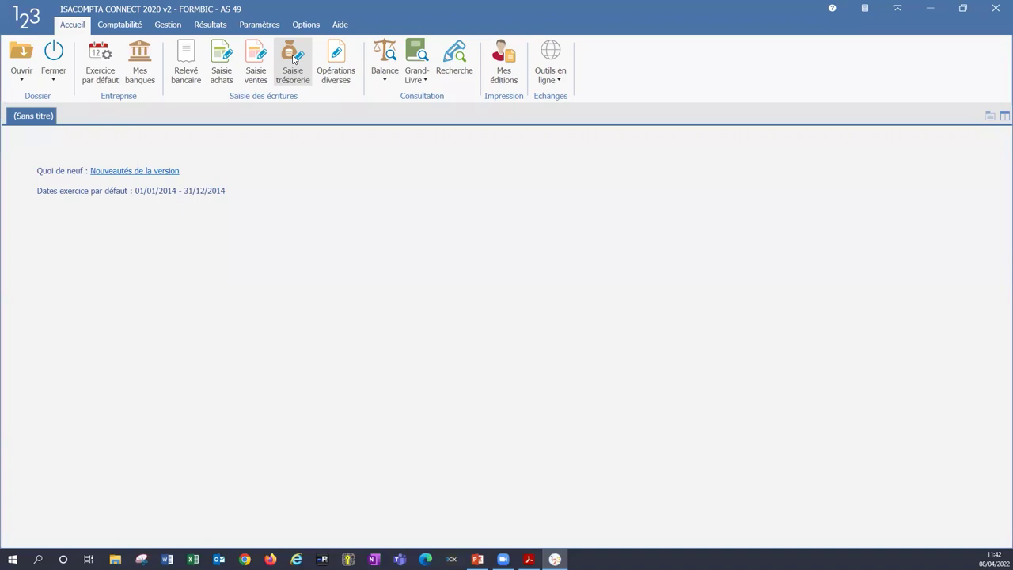
- Open the general ledger and display account 62630000 TELEPHONE PORTABLE
left_click(419, 55)
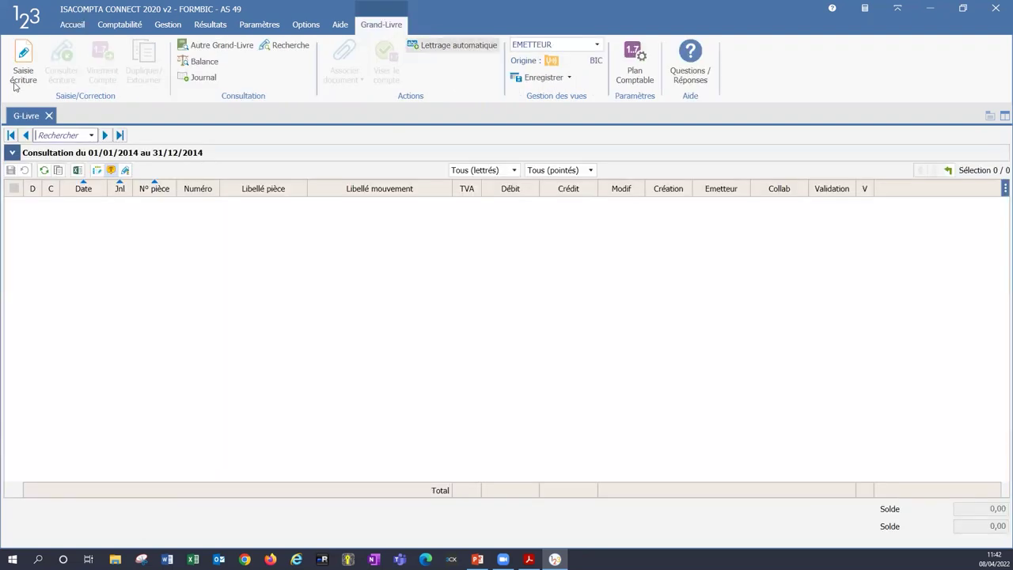
left_click(56, 136)
type("626")
key("Down")
key("Down")
key("Down")
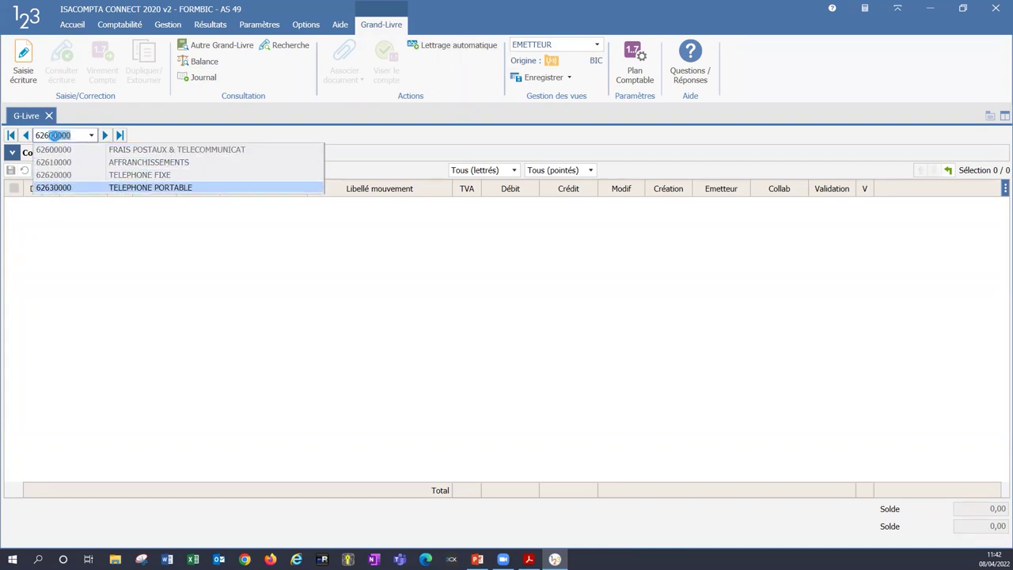
key("Return")
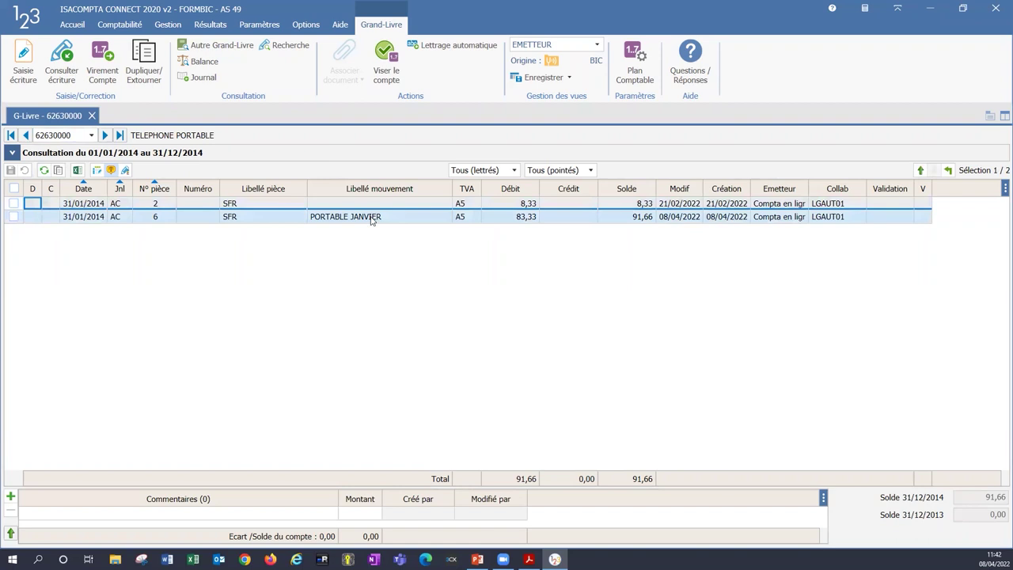
- Open the PORTABLE JANVIER entry from the ledger for modification and set its net purchase amount to 84
double_click(371, 219)
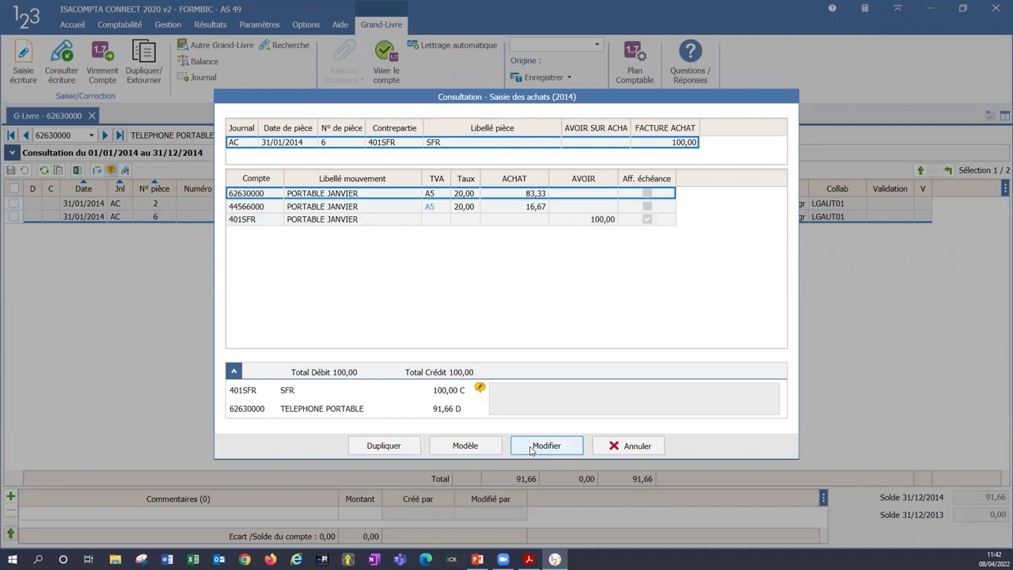
left_click(546, 445)
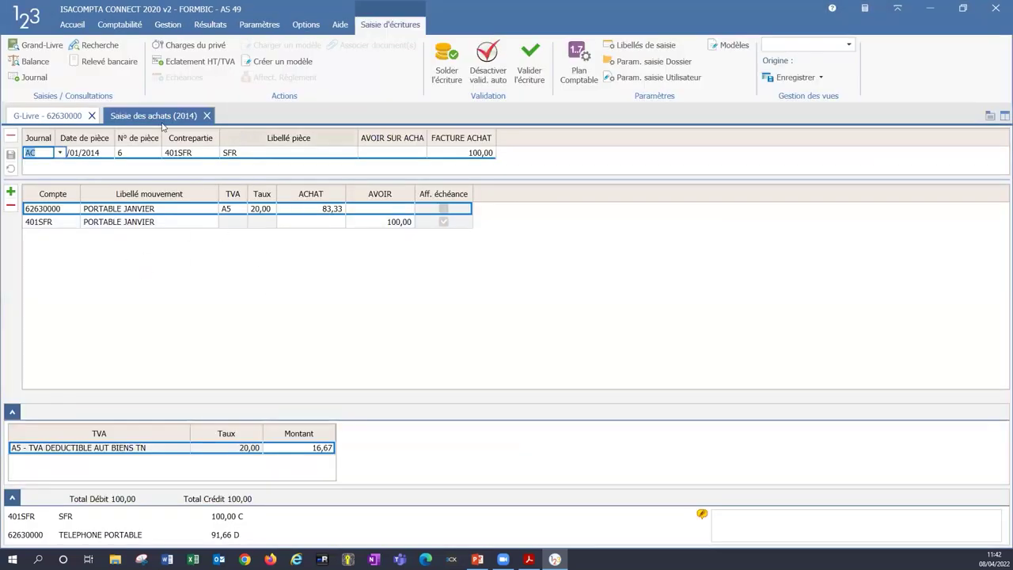
left_click(320, 448)
left_click(331, 211)
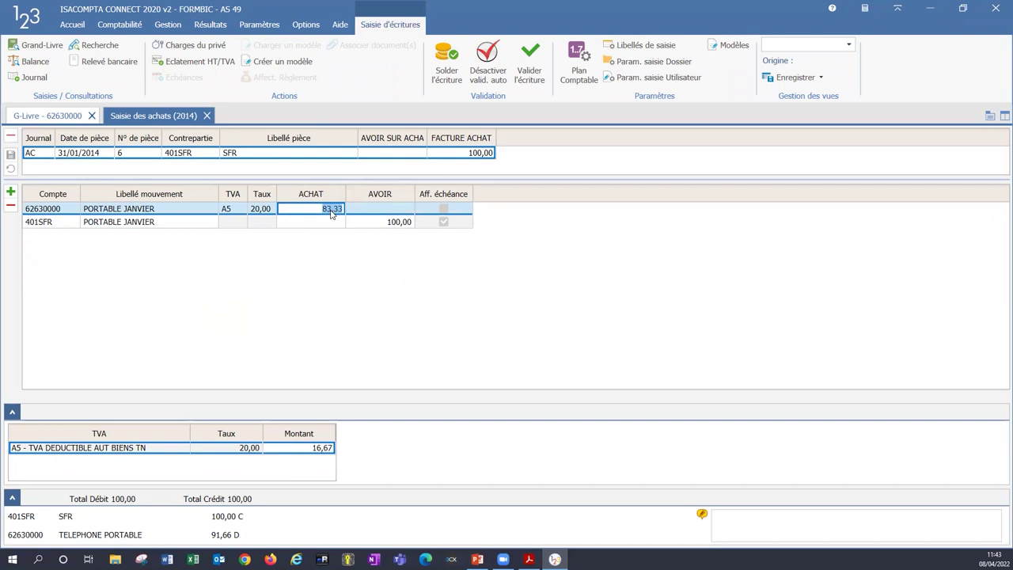
type("84")
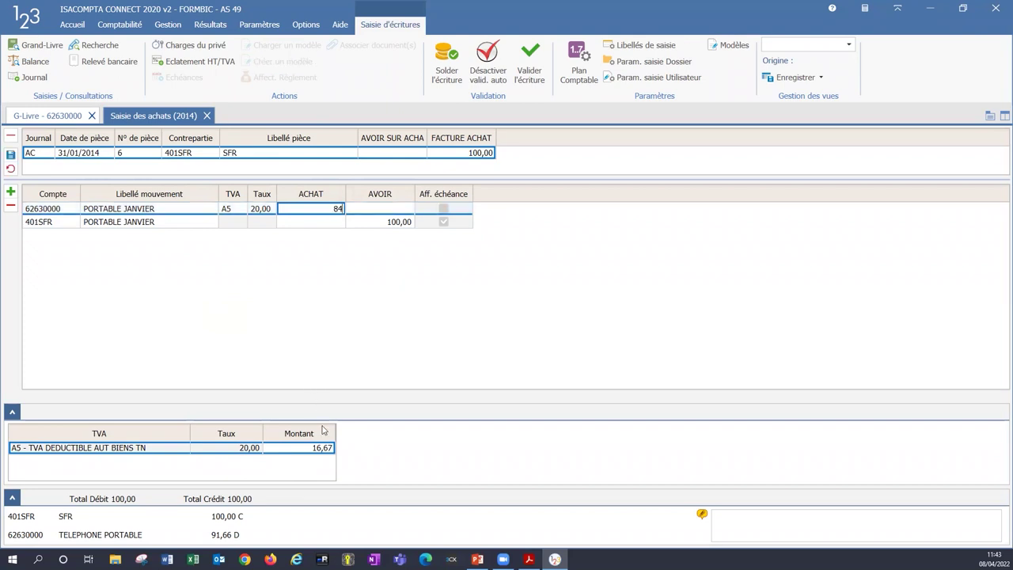
- Set the A5 VAT amount of the SFR entry to 16, validate the entry with its VAT discrepancy and save the modifications
left_click(319, 449)
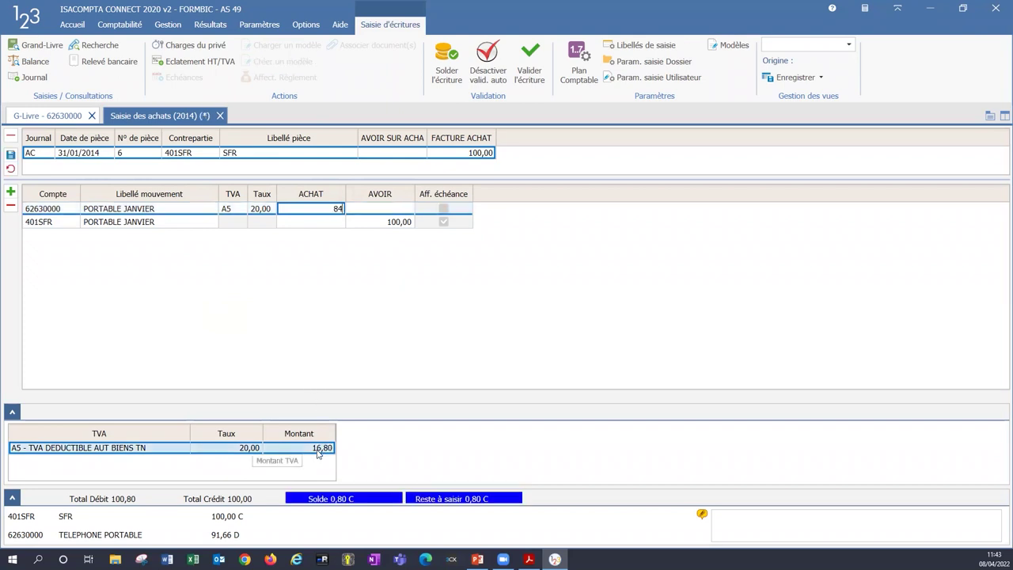
left_click(318, 450)
type("16")
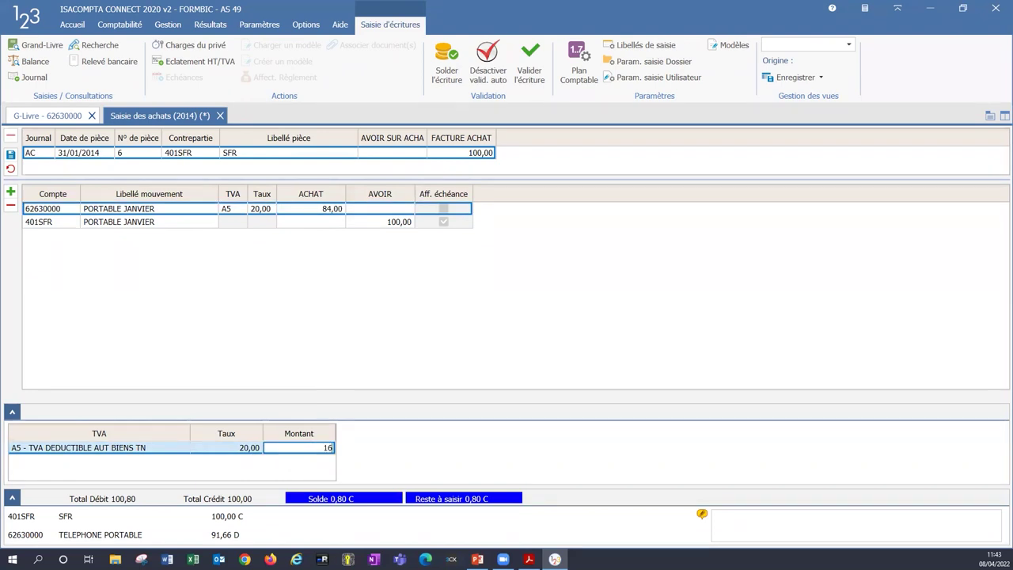
key("Return")
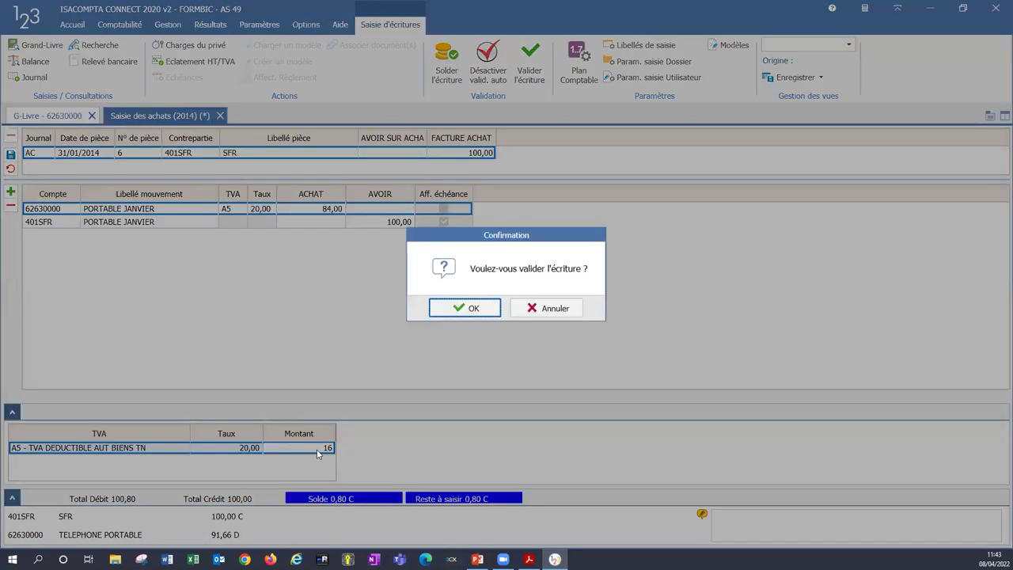
left_click(458, 308)
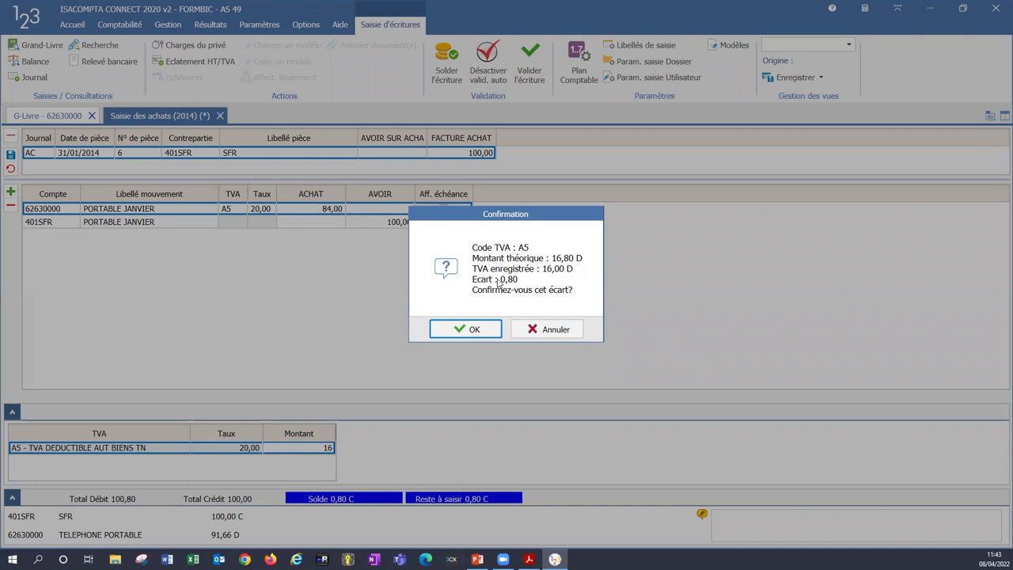
left_click(474, 338)
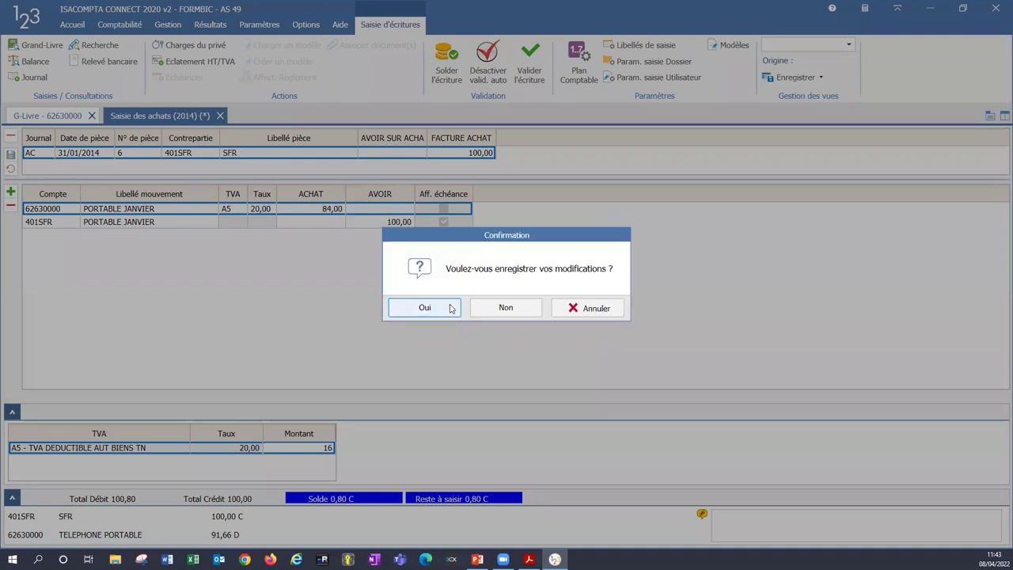
left_click(440, 309)
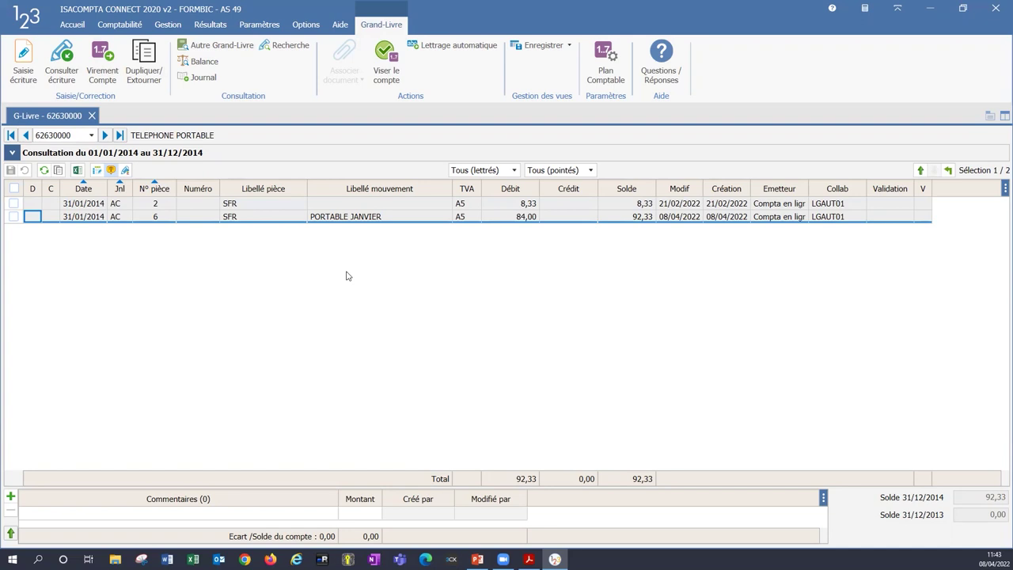
- Transfer the PORTABLE JANVIER movement from account 62630000 to 62620000 TELEPHONE FIXE by correcting the entries
left_click(281, 218)
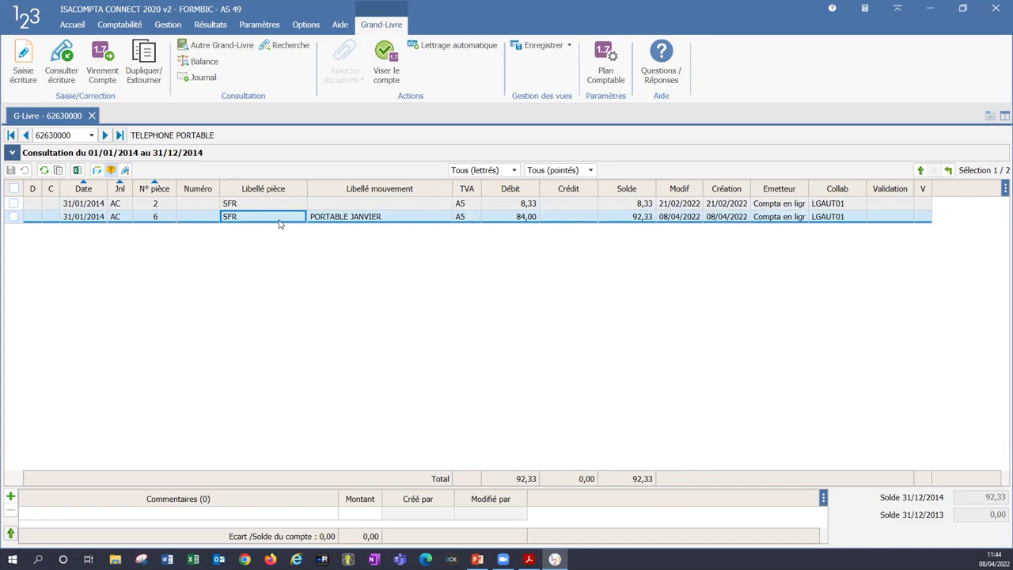
right_click(278, 224)
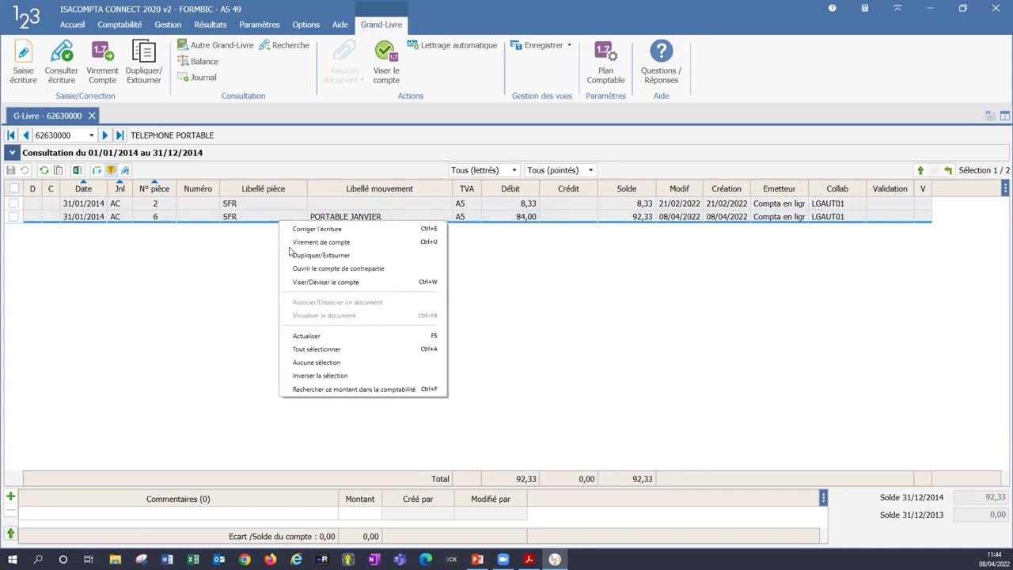
left_click(293, 242)
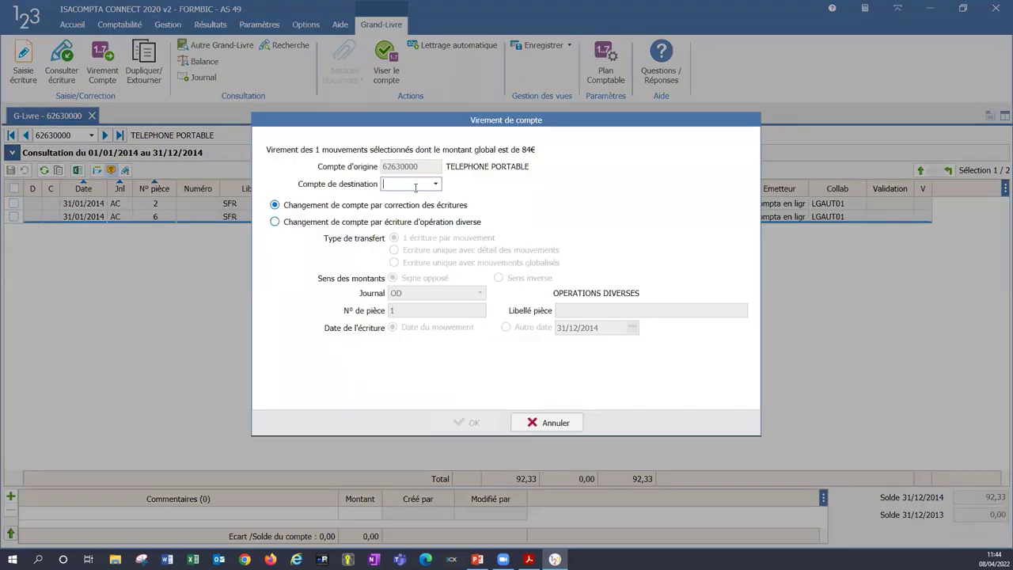
type("626")
key("Down")
key("Down")
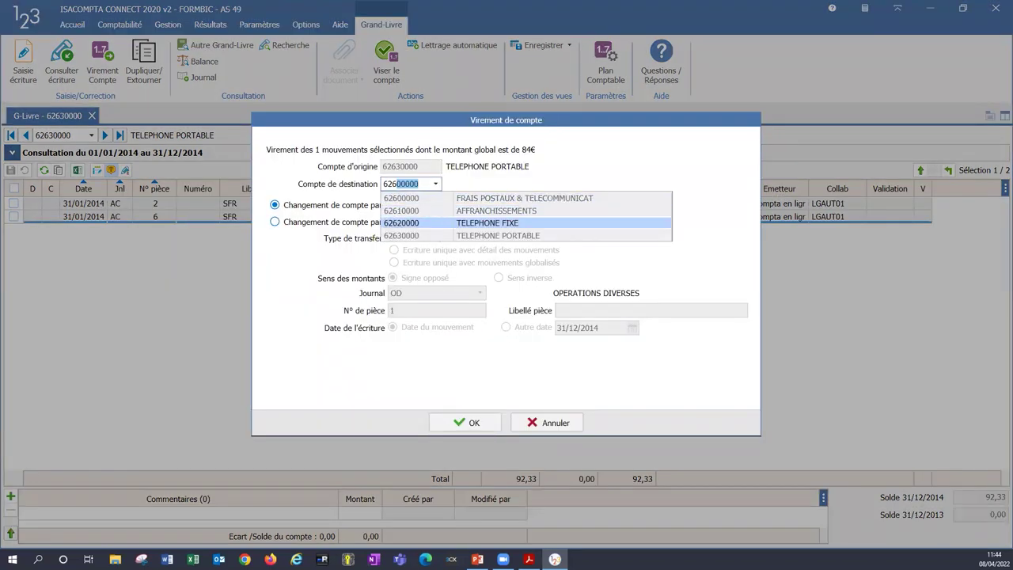
left_click(403, 223)
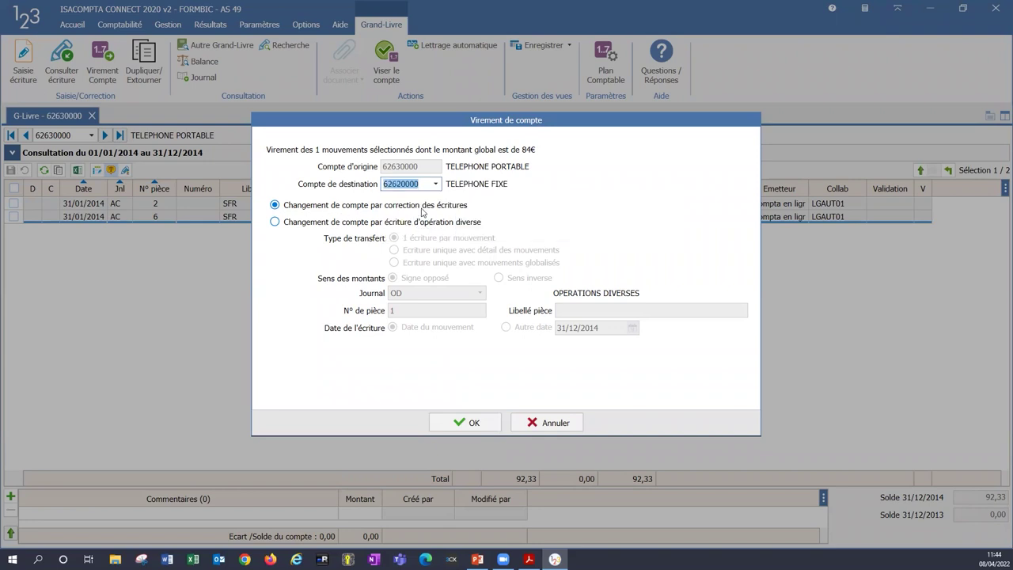
left_click(467, 422)
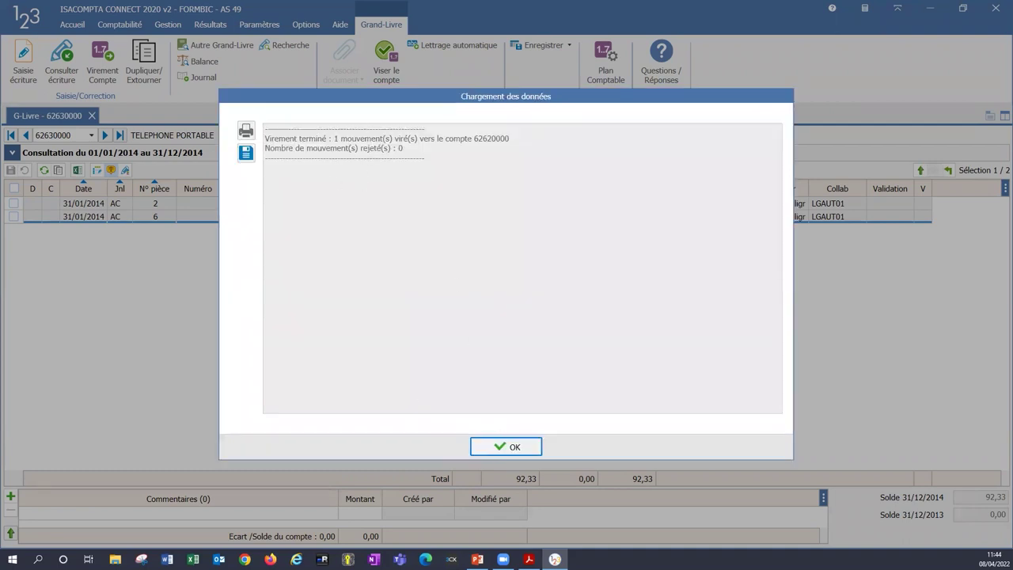
left_click(499, 448)
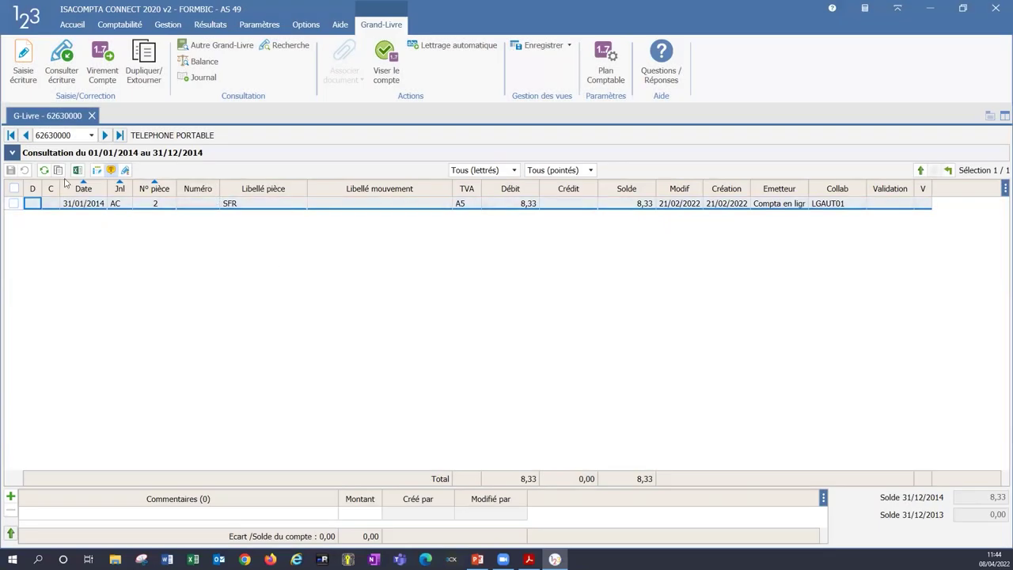
- Display the ledger of account 62620000, open the ledger of account 47000000 alongside it and switch between the two
left_click(24, 136)
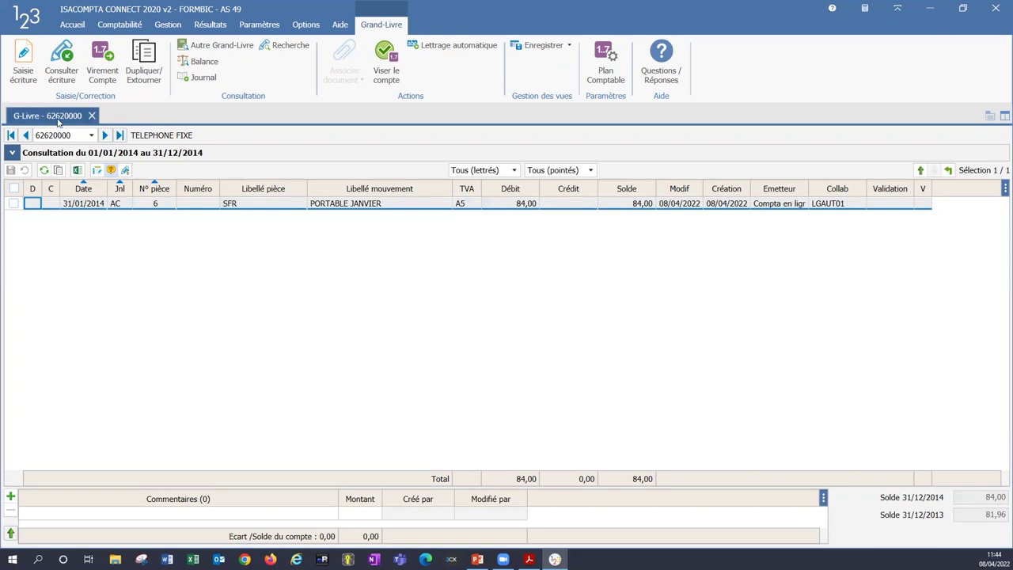
left_click(192, 48)
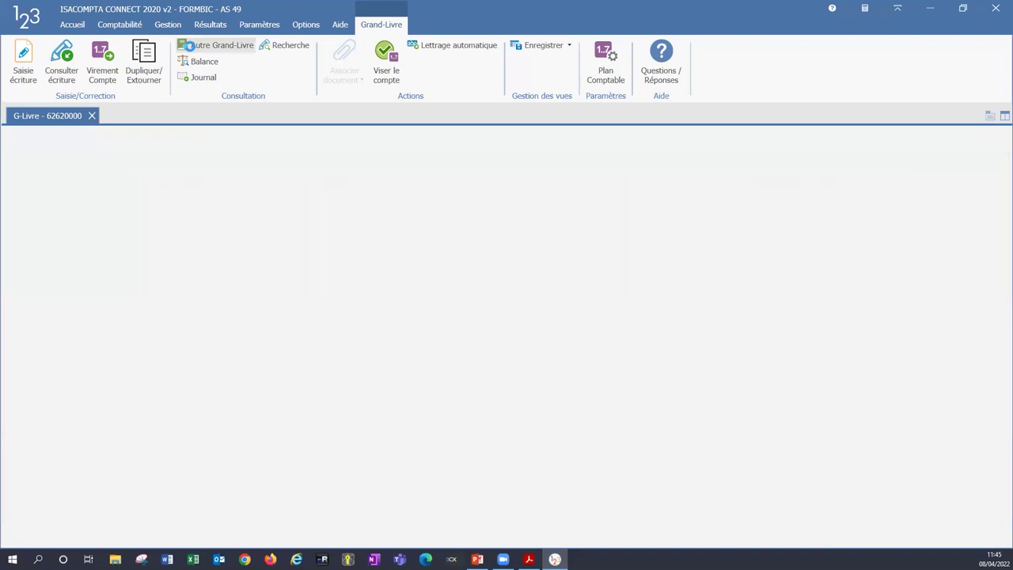
type("47")
key("Return")
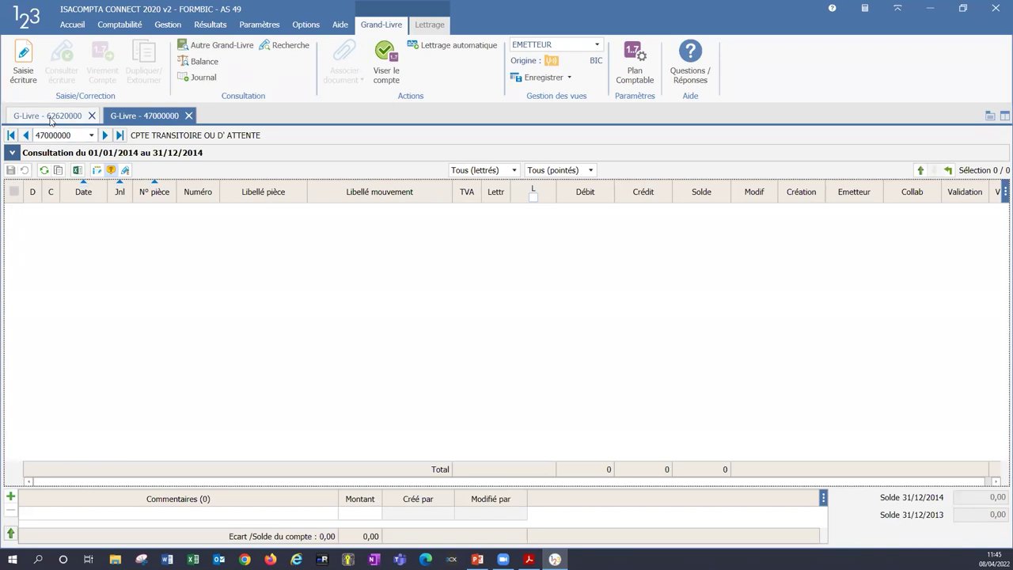
left_click(55, 115)
left_click(55, 116)
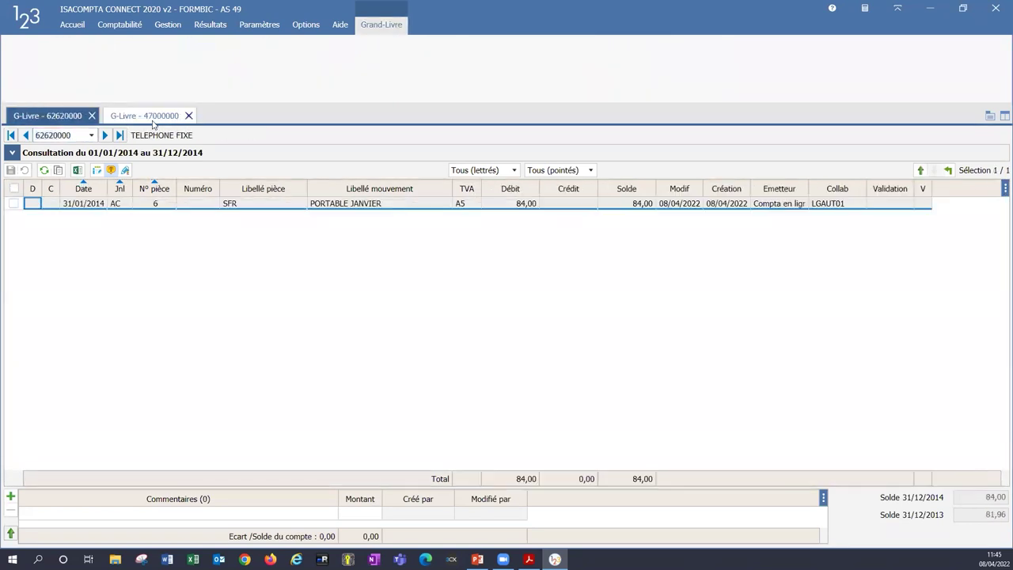
left_click(154, 119)
left_click(55, 115)
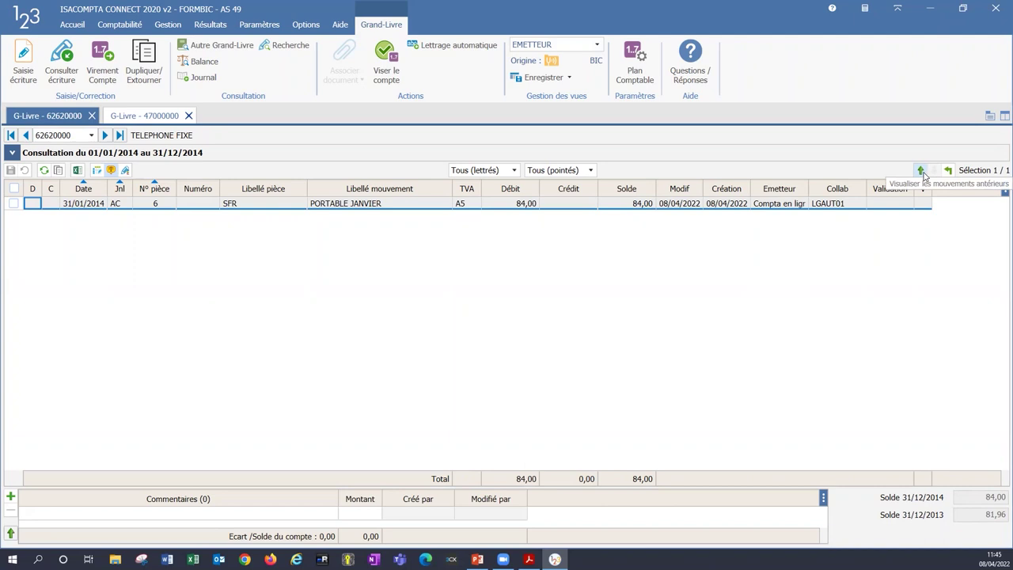
- Show the earlier movements of account 62620000 and export its ledger to Excel
left_click(922, 172)
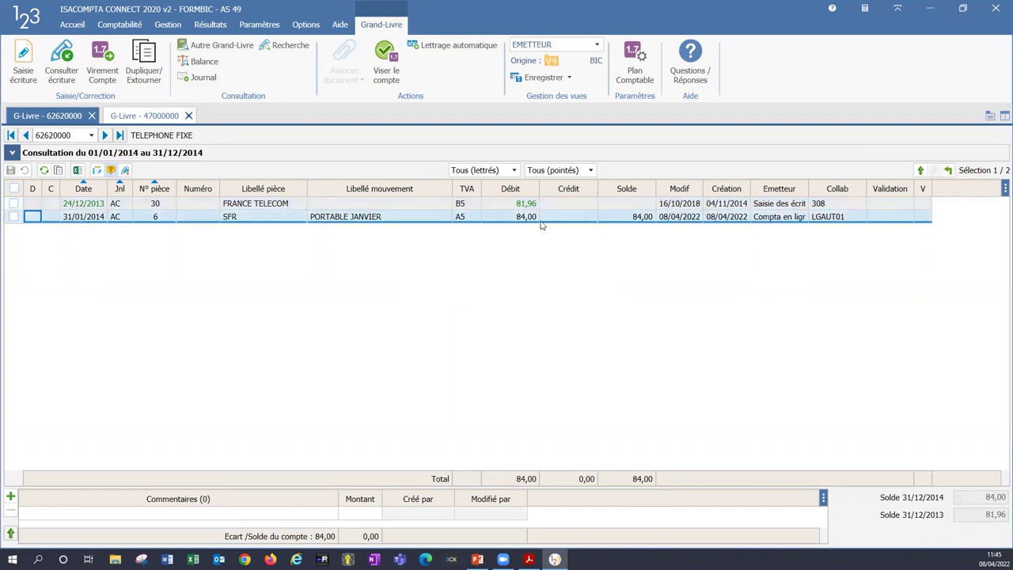
left_click(77, 171)
left_click(76, 171)
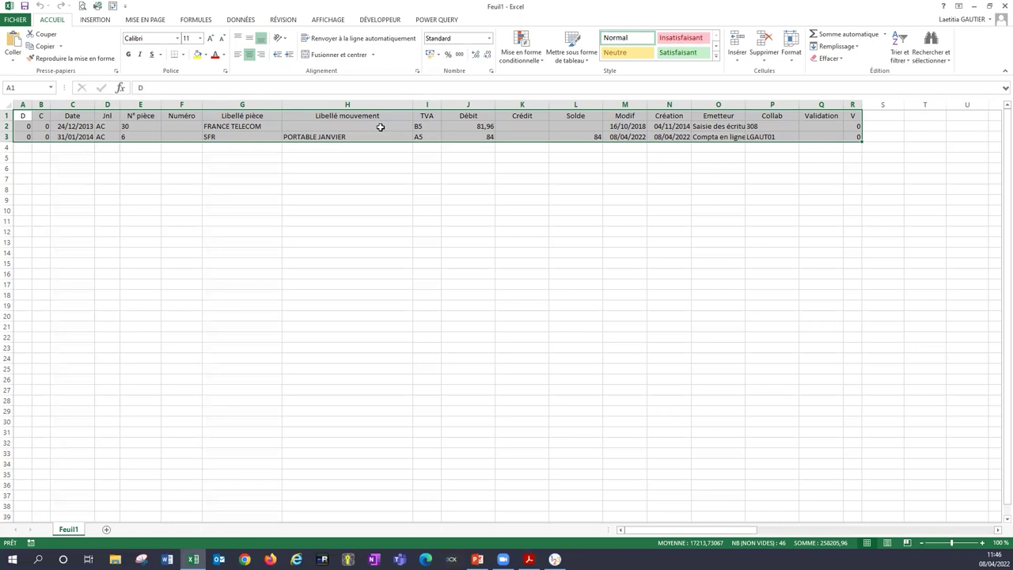
- Close the Excel export and the open general ledger views
key("alt+F4")
left_click(506, 293)
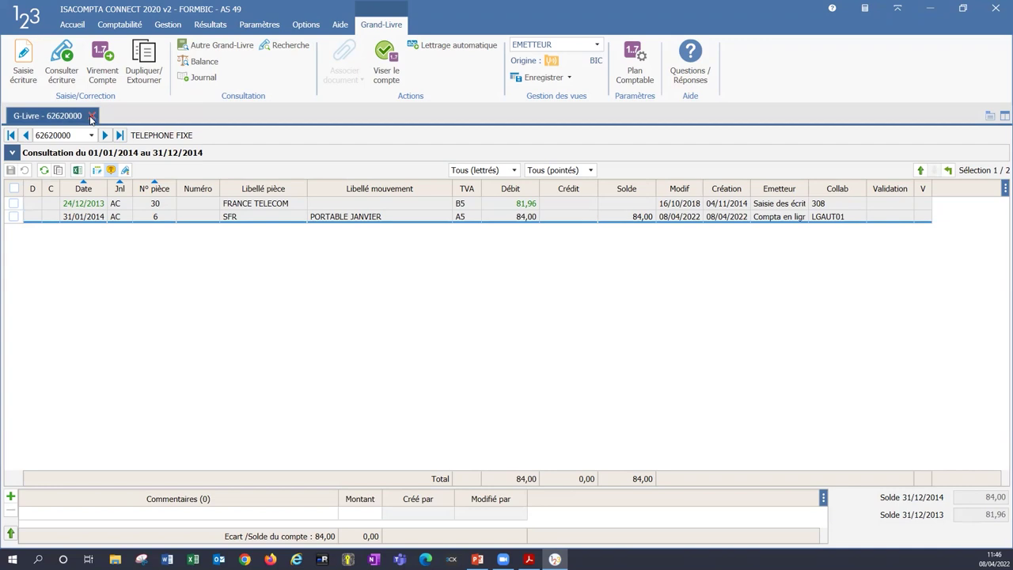
left_click(92, 116)
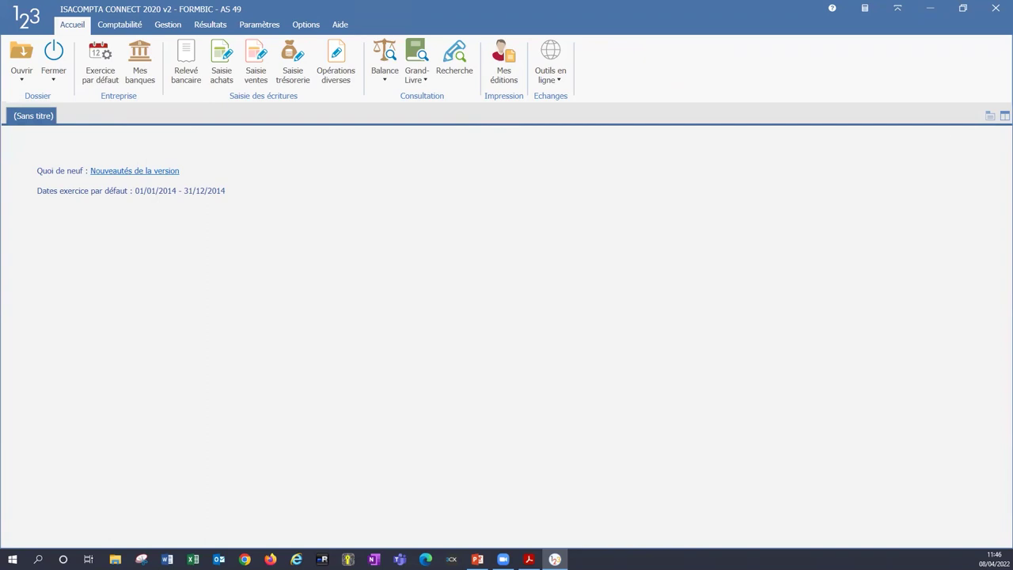
- Open the entry search, look through its criteria groups and set the amount range from 100 to 100
left_click(452, 78)
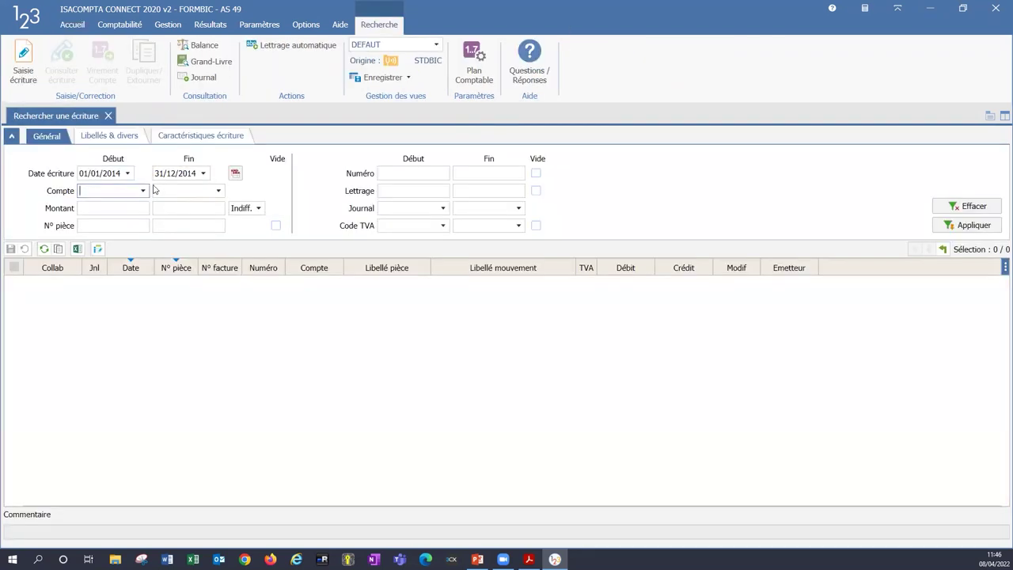
left_click(114, 206)
left_click(207, 133)
left_click(103, 134)
left_click(30, 137)
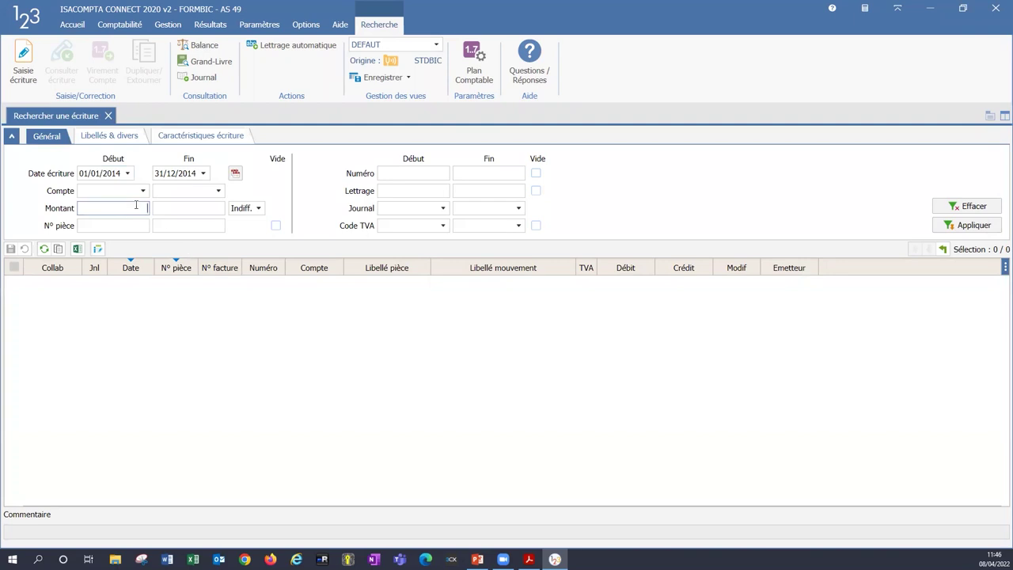
type("100")
key("Tab")
type("100")
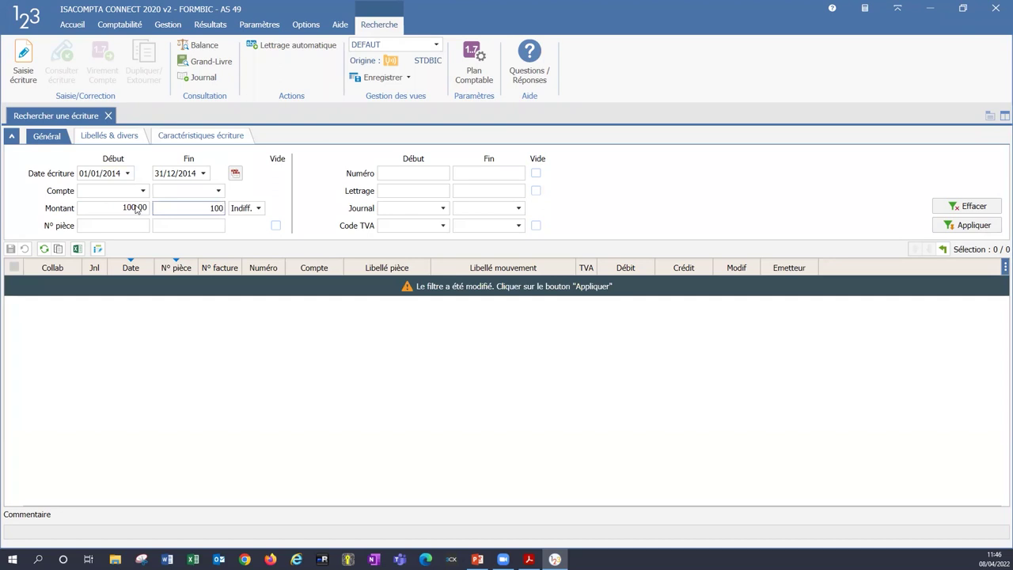
- Examine the document and movement label criteria, and run the search on the 100 amount
left_click(105, 135)
left_click(134, 178)
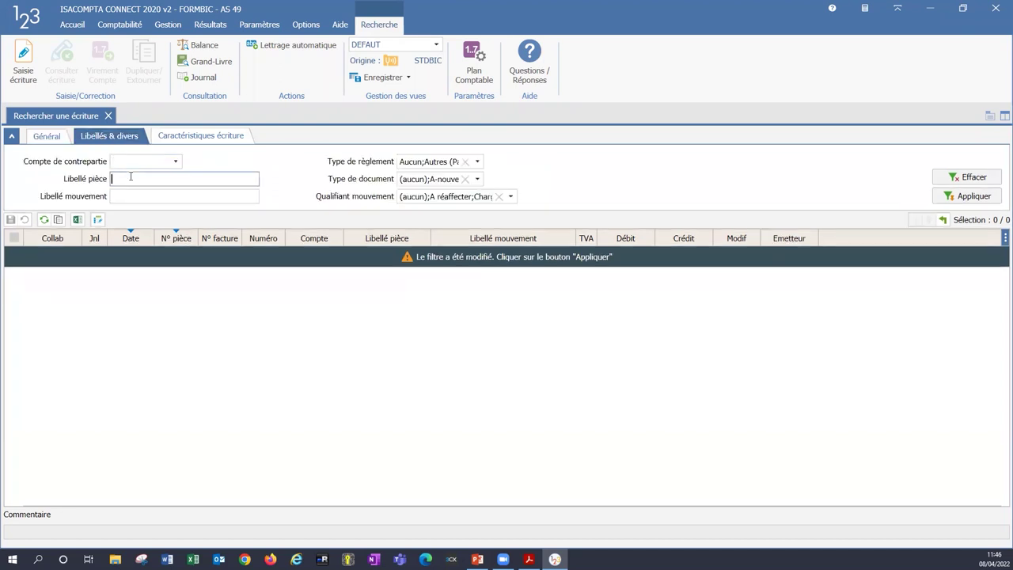
left_click(125, 195)
left_click(125, 180)
left_click(123, 193)
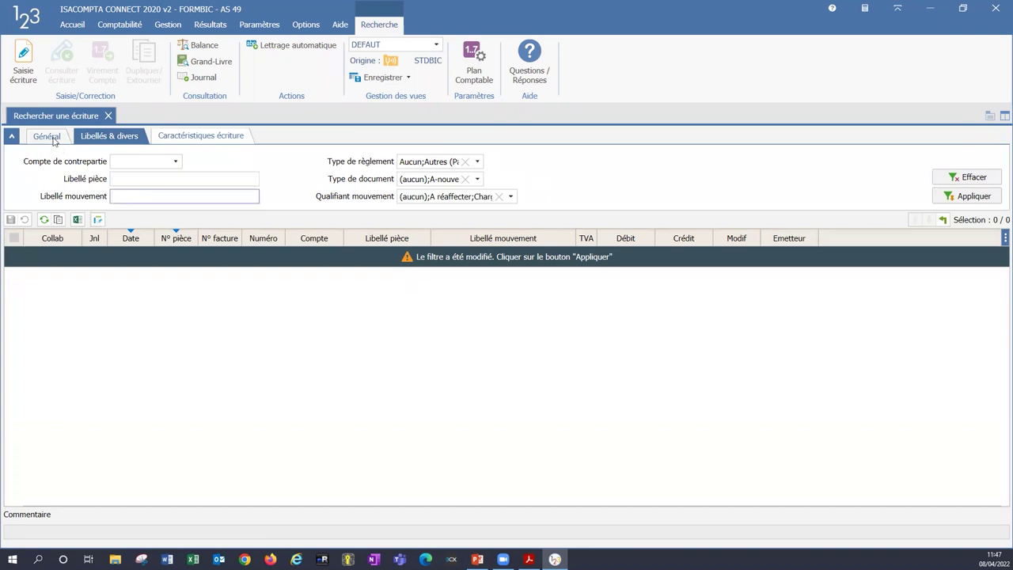
left_click(49, 136)
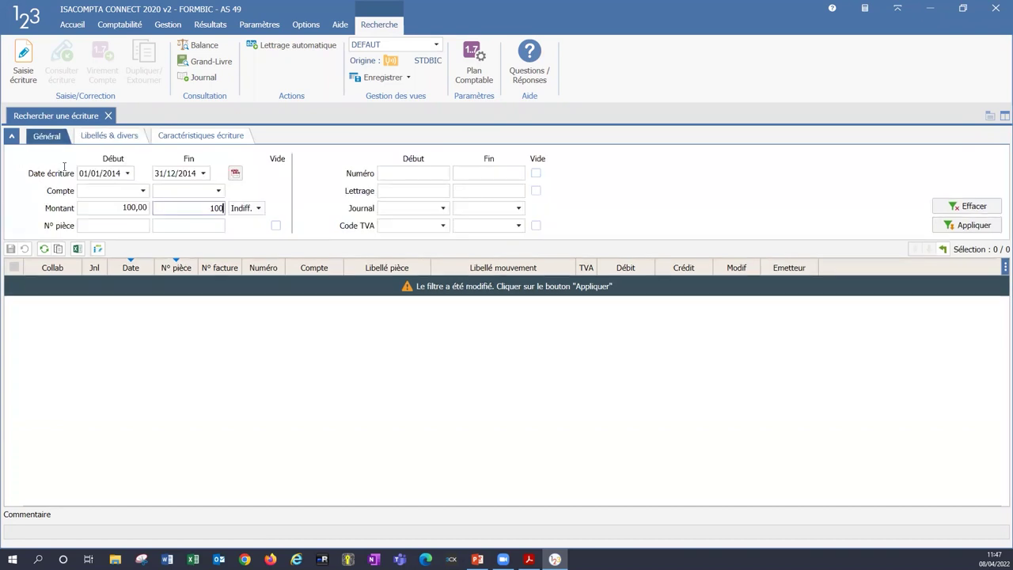
left_click(961, 227)
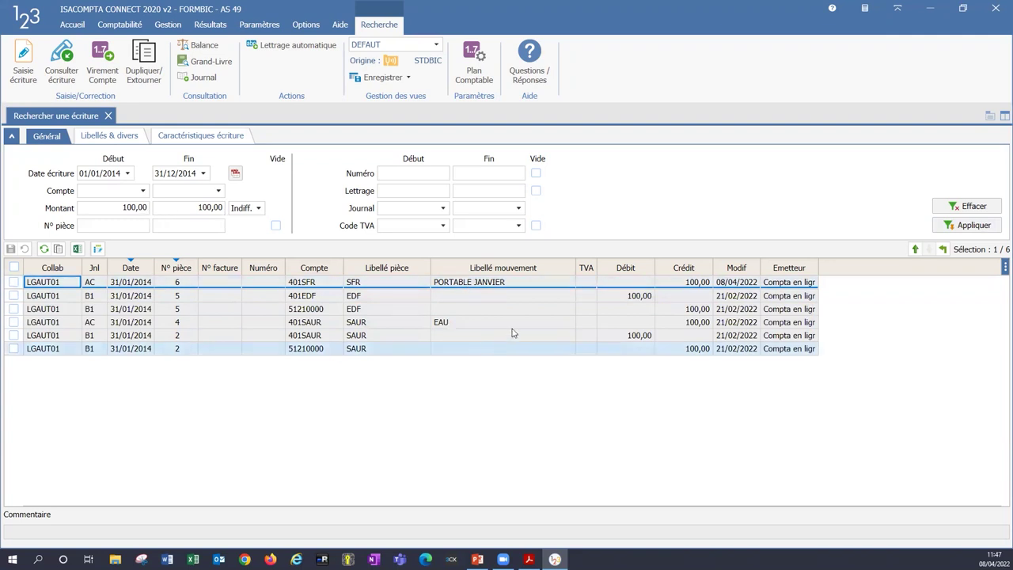
- Consult the SFR PORTABLE JANVIER entry from the search results, and close it and the entry search
left_click(395, 284)
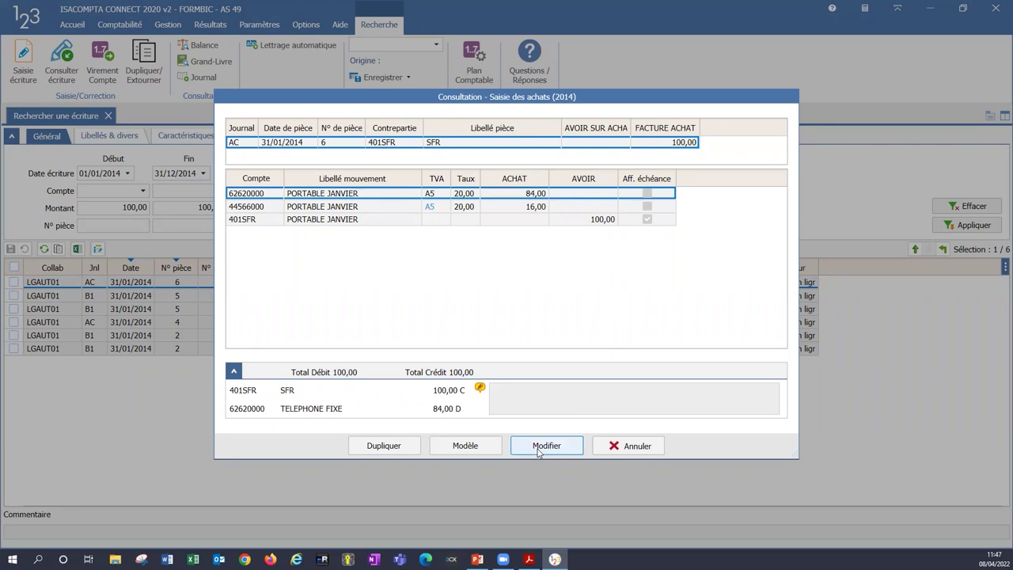
left_click(638, 449)
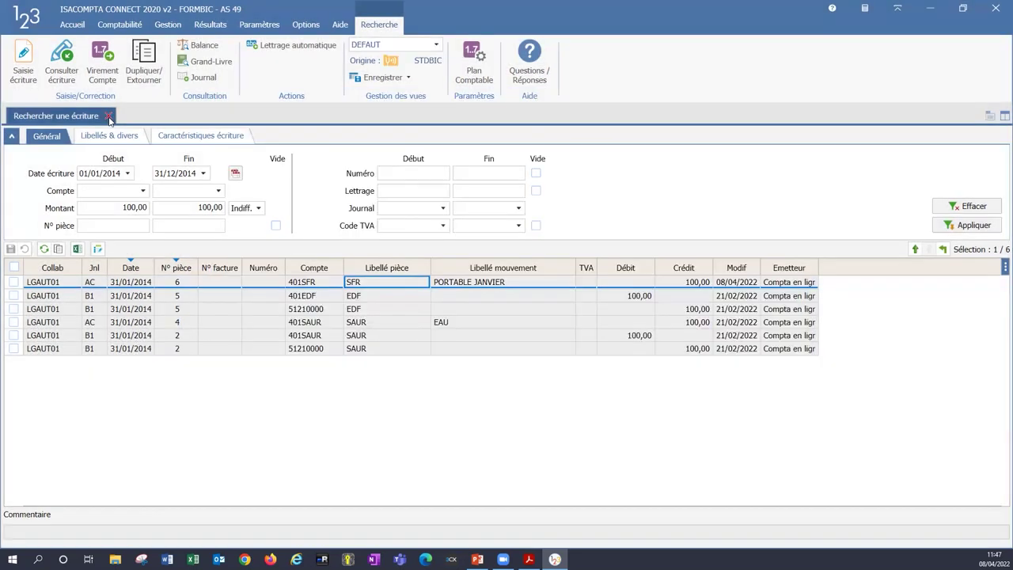
left_click(110, 116)
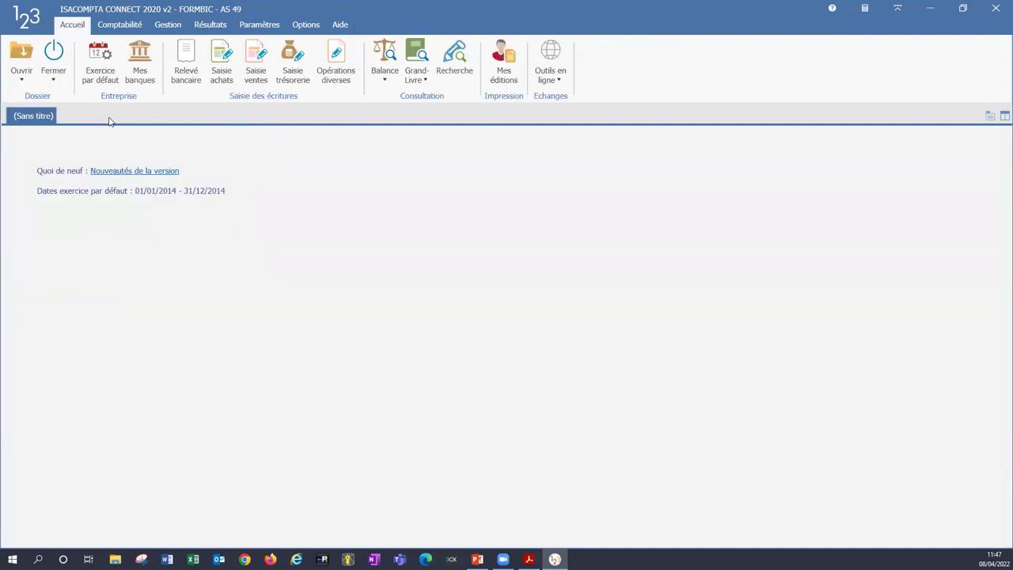
- Open the accounting reports, view the Journal report's criteria and select the Grand-Livre report
left_click(501, 69)
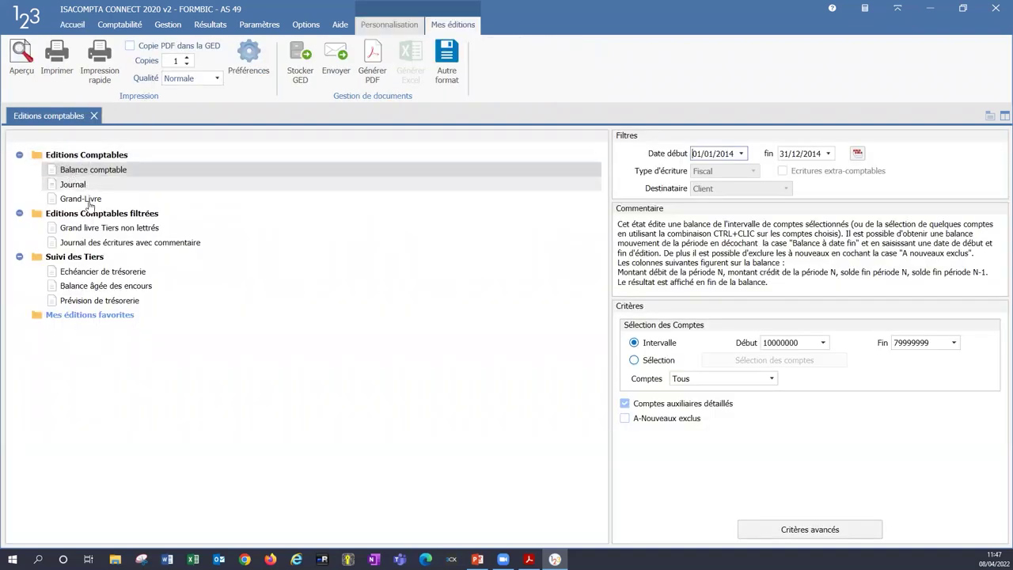
left_click(76, 184)
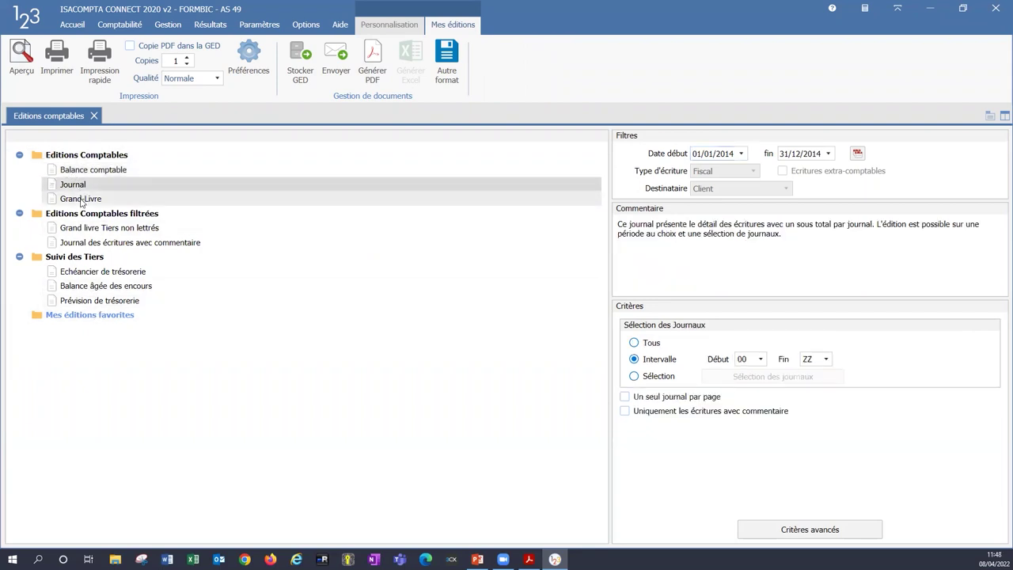
left_click(81, 201)
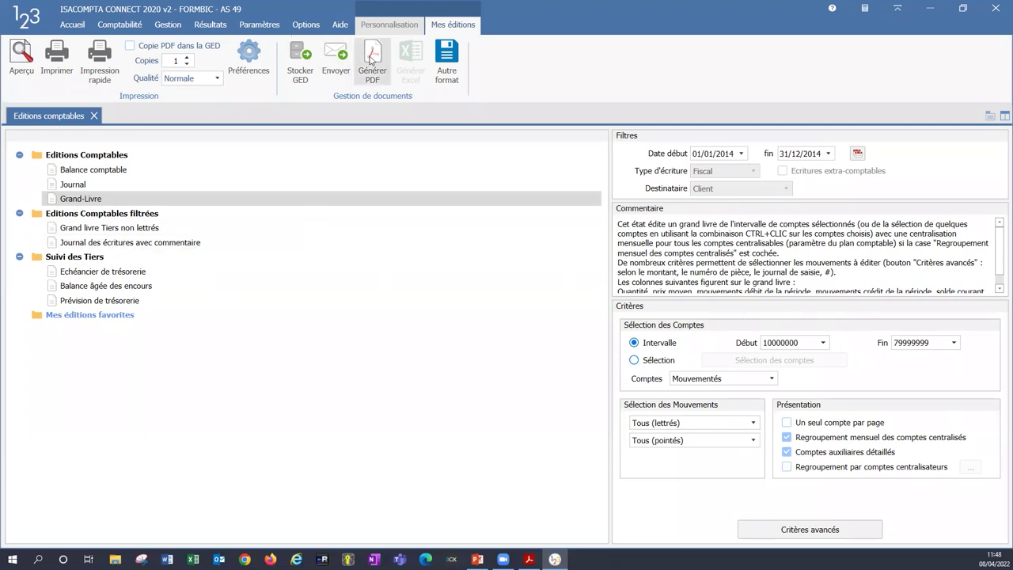
- Preview the Grand-Livre report for 01/01/2014 to 31/12/2014 and look through its account movements
left_click(22, 58)
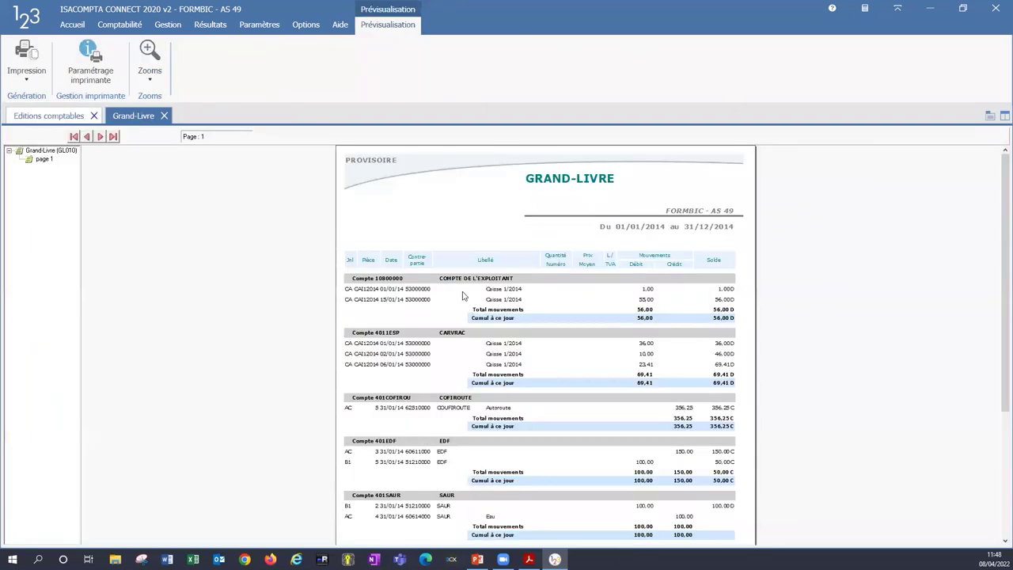
scroll(464, 295, "down", 1)
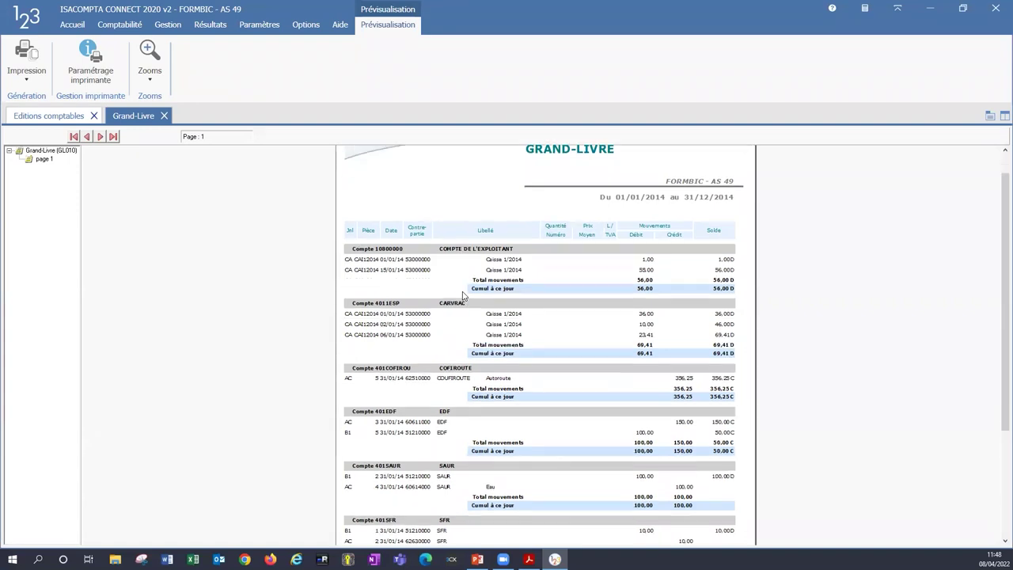
scroll(464, 295, "down", 1)
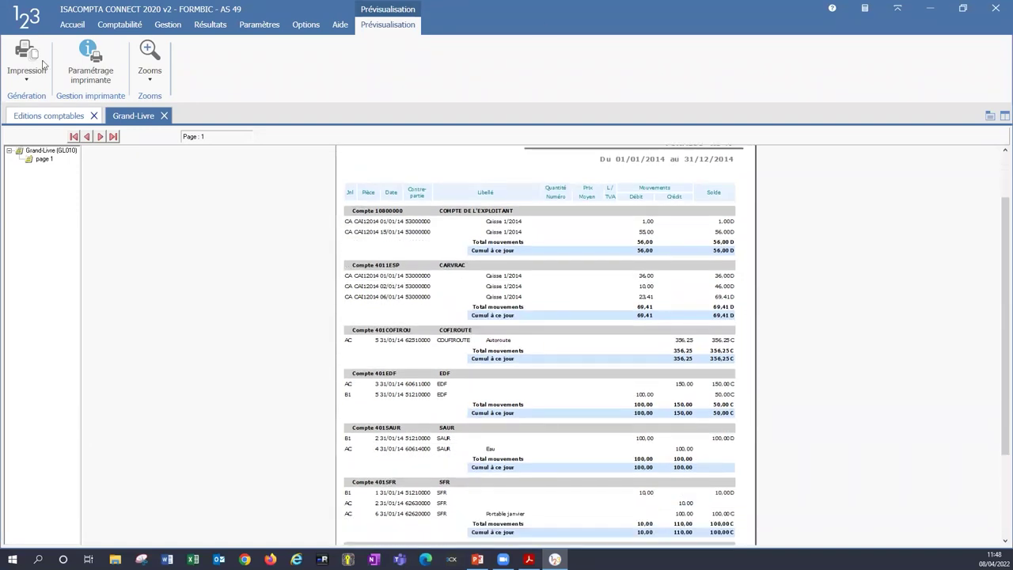
- Choose to print all pages of the Grand-Livre preview, and close the preview and the accounting reports
left_click(26, 77)
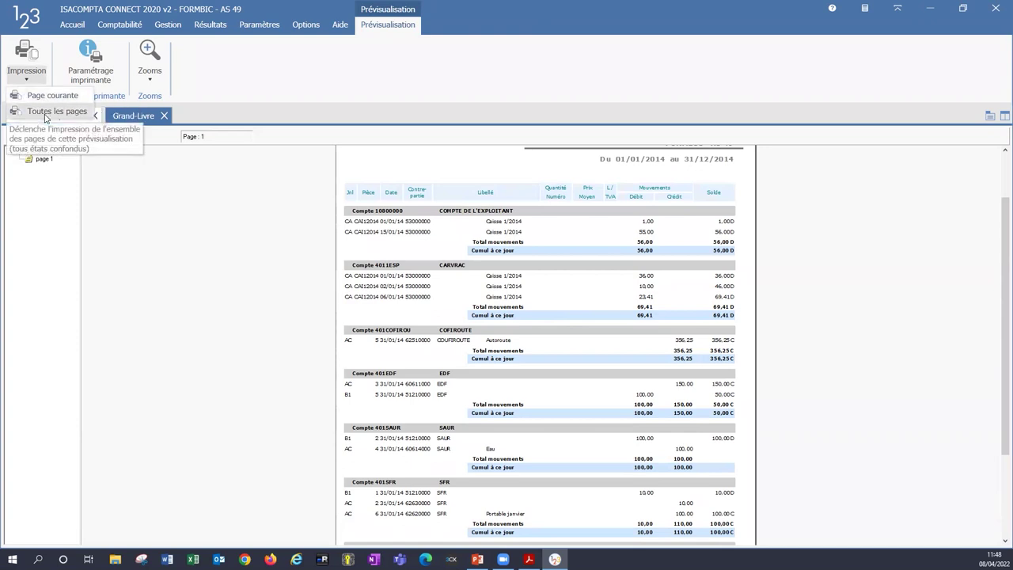
left_click(48, 111)
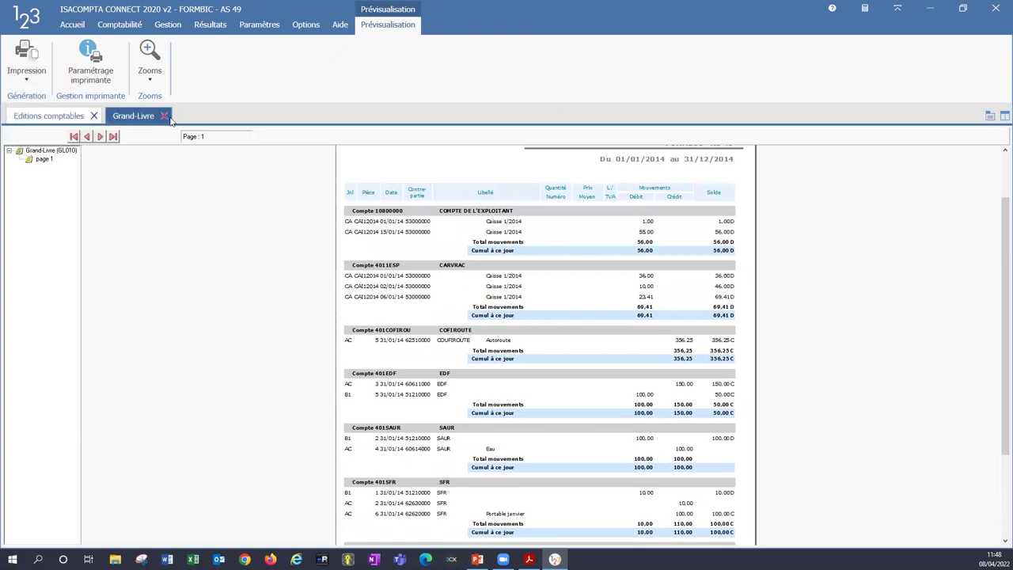
left_click(94, 116)
left_click(93, 116)
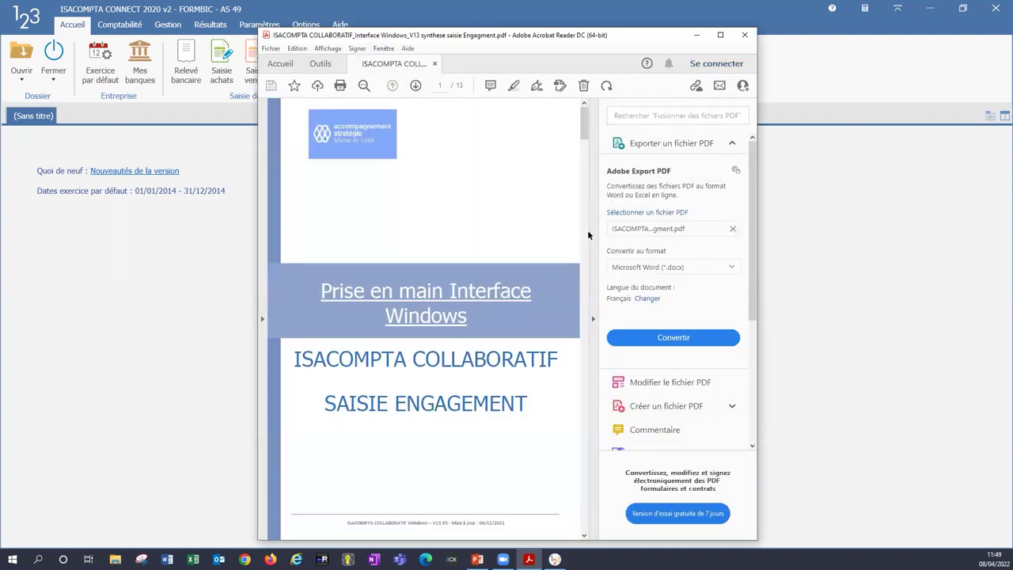
- In the ISACOMPTA COLLABORATIF guide in Adobe Acrobat Reader, find the table of contents and go to section 3.2 Le grand-livre
scroll(546, 238, "down", 5)
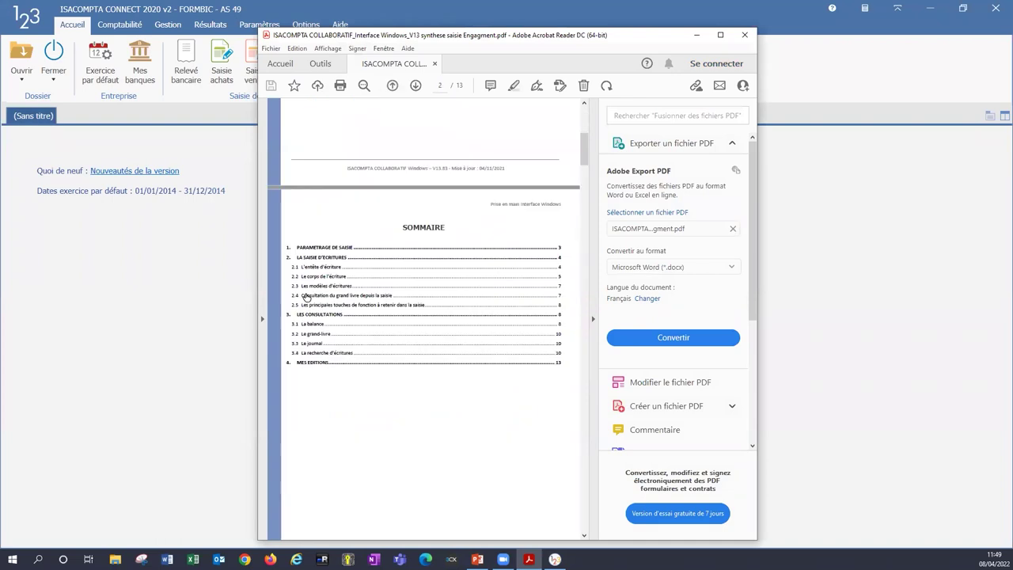
left_click(311, 336)
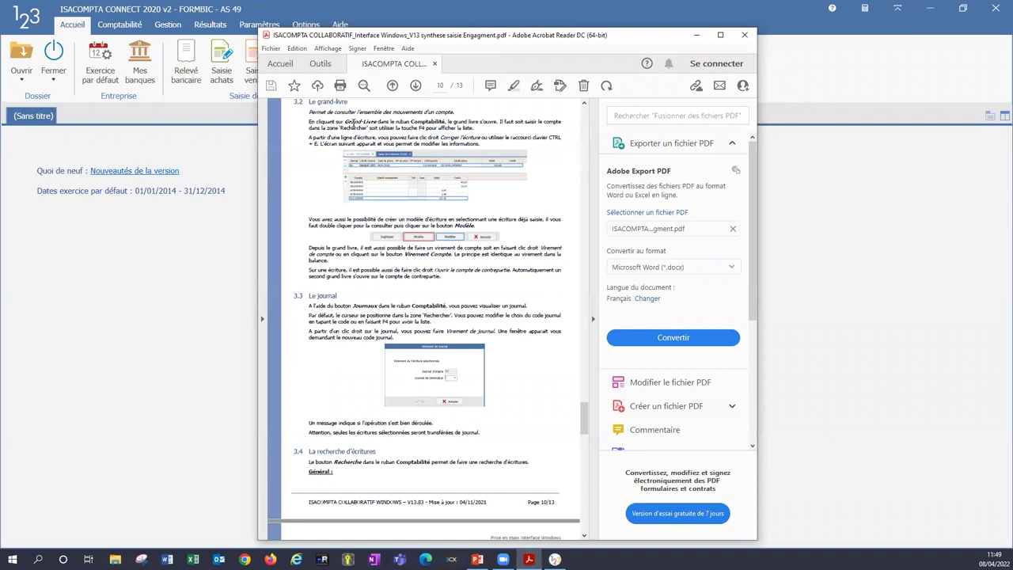